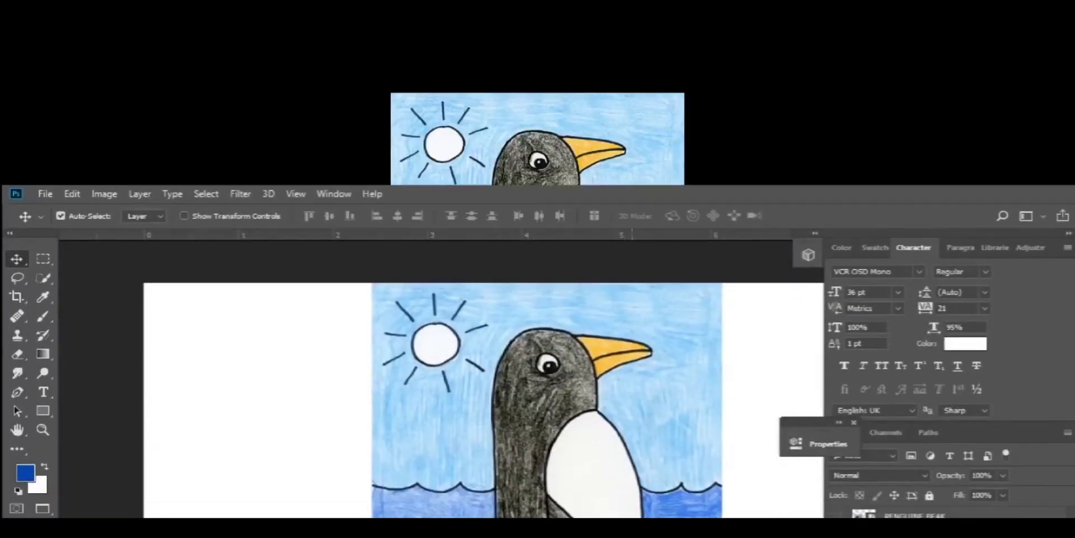
- Bring the penguin drawing into view and switch to the Pen tool for tracing
mouse_move(501, 386)
left_mouse_down()
mouse_move(516, 387)
mouse_move(497, 398)
left_mouse_up()
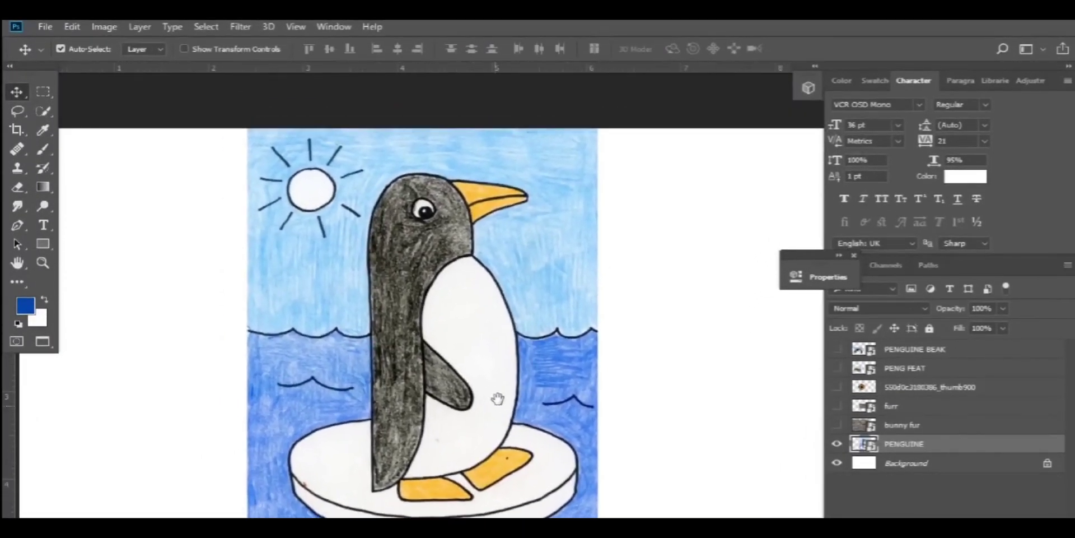
scroll(458, 410, "up", 6)
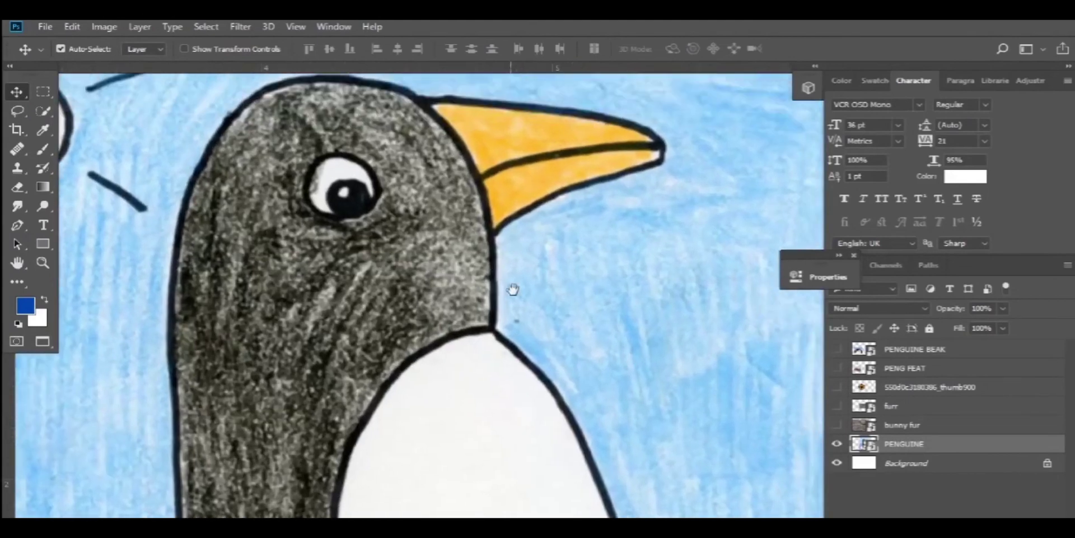
key("p")
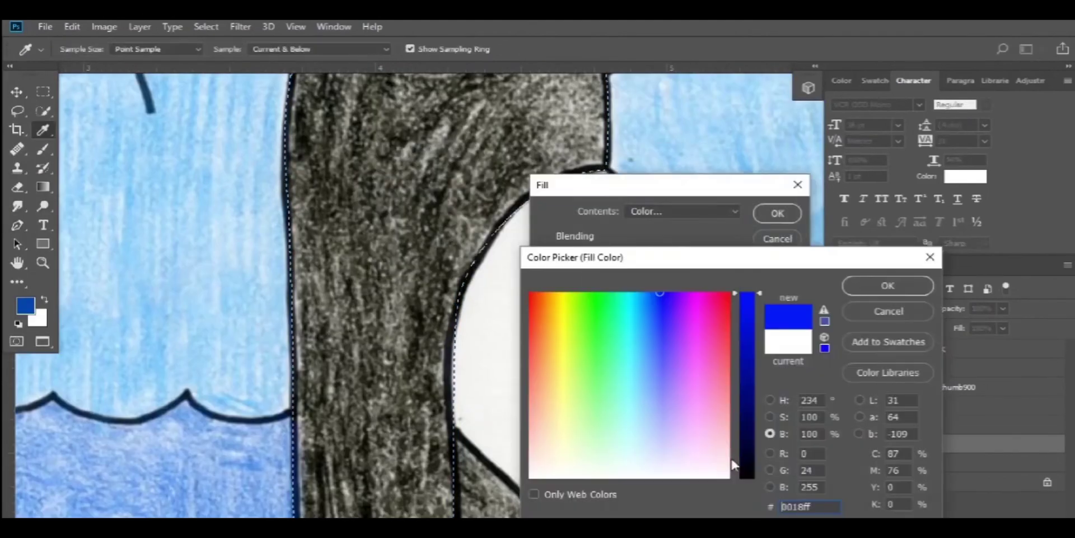
- Fill the penguin's back selection with solid black on its own layer
left_click_drag(747, 468, 747, 484)
left_click(874, 287)
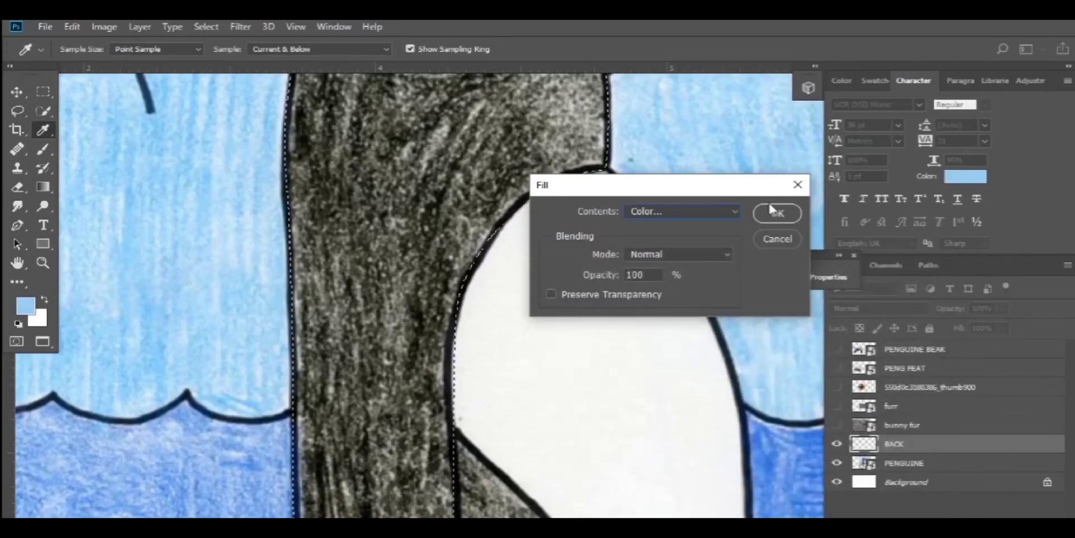
left_click(777, 213)
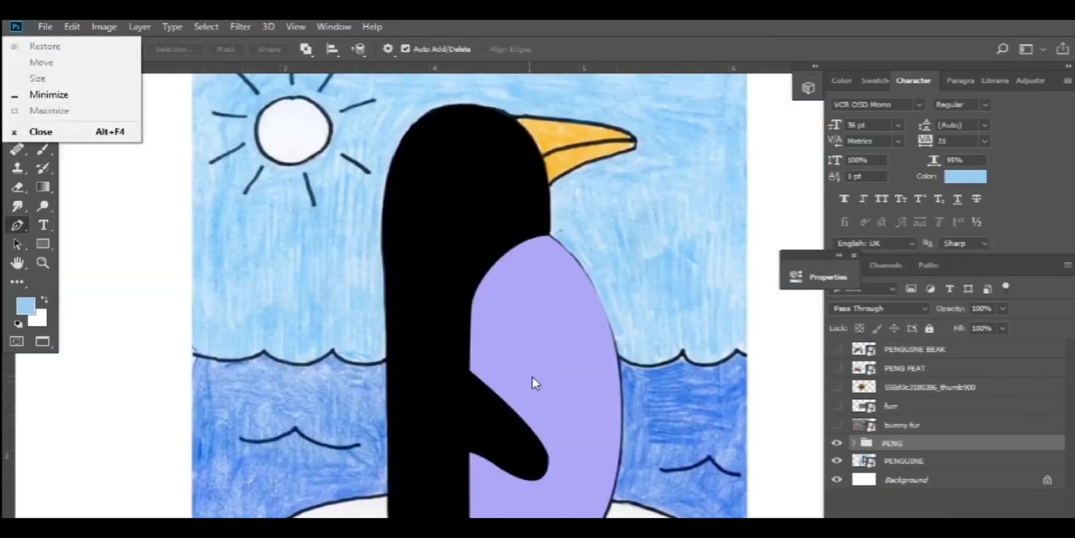
key("Escape")
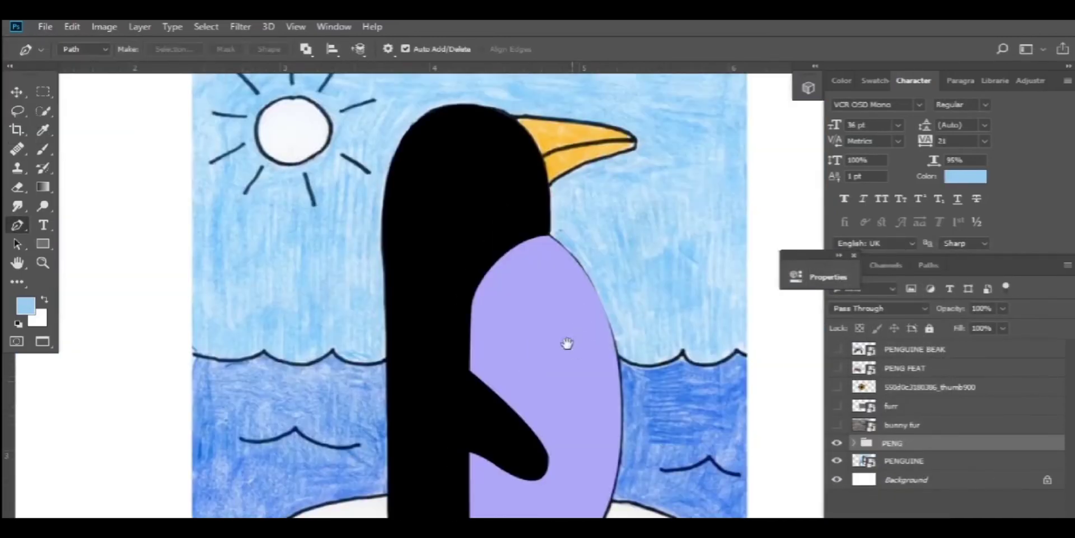
left_click_drag(566, 344, 581, 296)
- Show the bunny fur, warp it around the penguin's body and desaturate it to grey
left_click(837, 424)
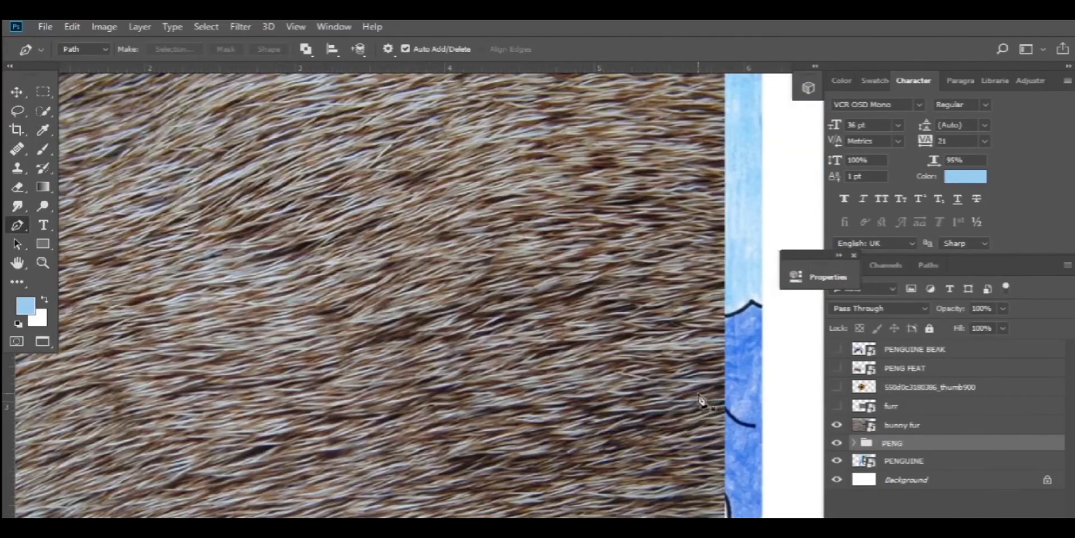
scroll(700, 400, "down", 2)
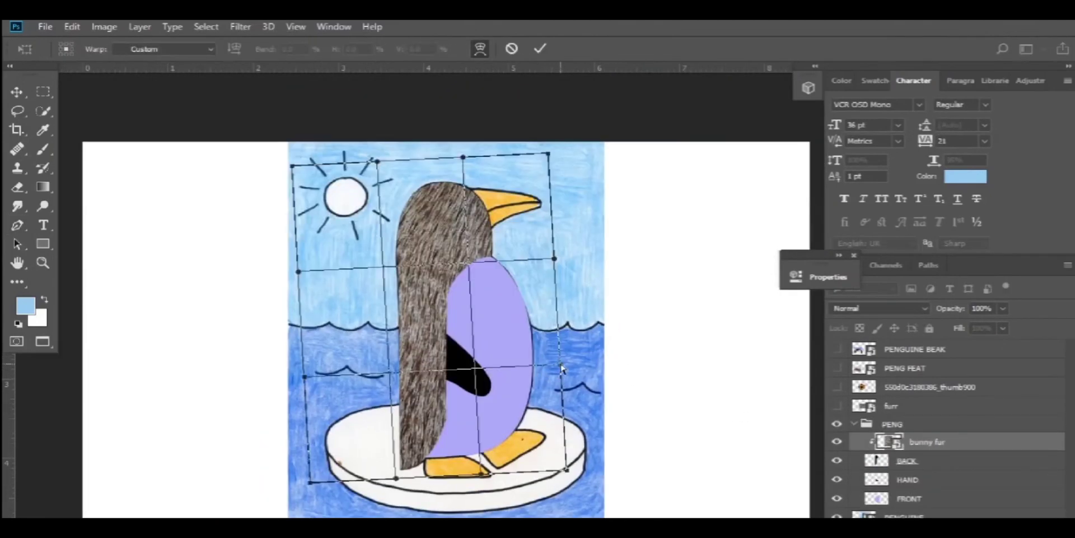
left_click_drag(562, 368, 340, 378)
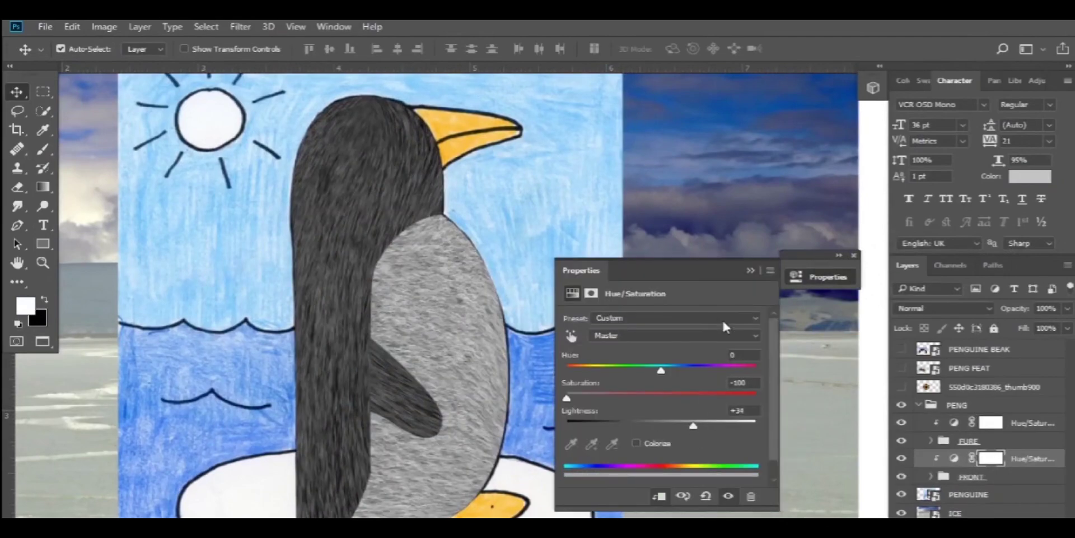
left_click(750, 270)
scroll(465, 243, "down", 5)
scroll(386, 381, "up", 5)
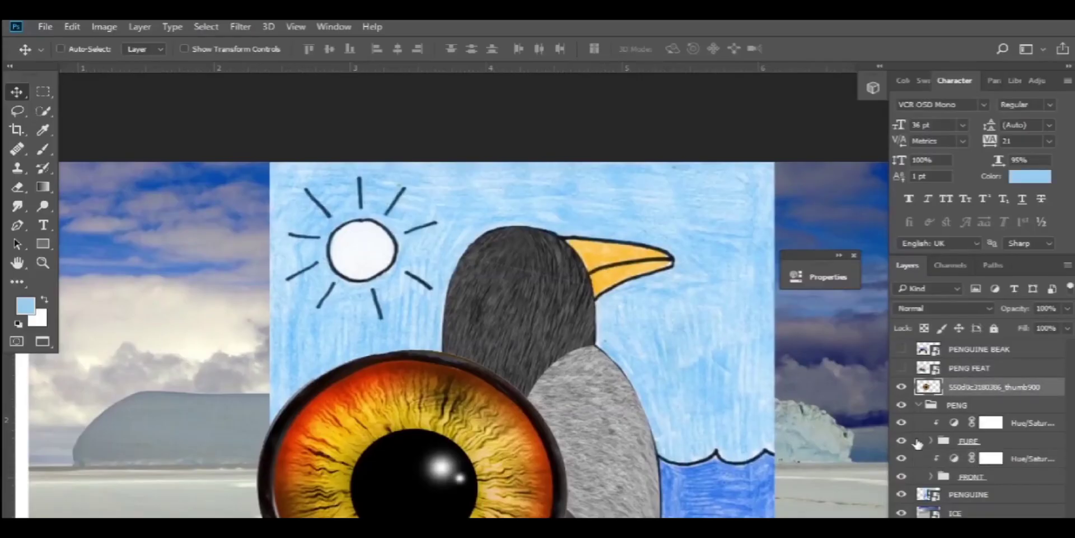
- Scale the eye photo down with Ctrl+T to fit the penguin's head
key("ctrl+t")
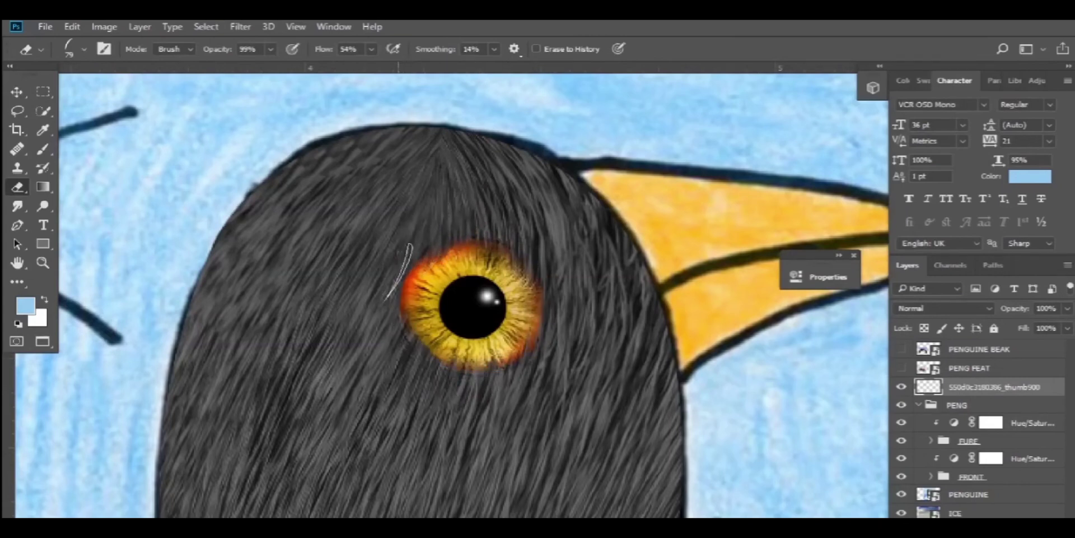
scroll(345, 356, "up", 1)
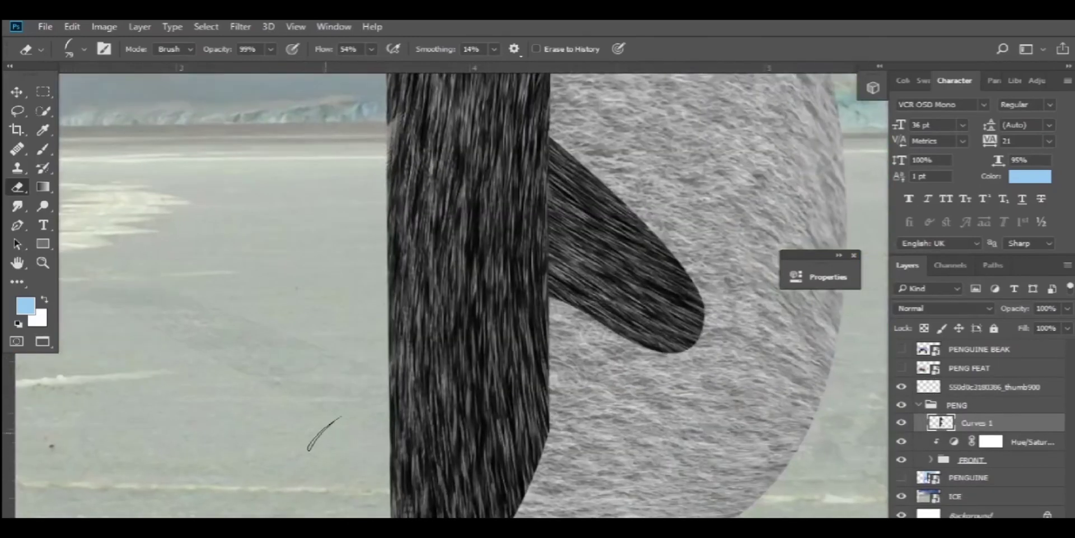
scroll(323, 433, "up", 1)
- Soften the fur edges with a lower-opacity Eraser, adjusting its brush size as needed
right_click(260, 362)
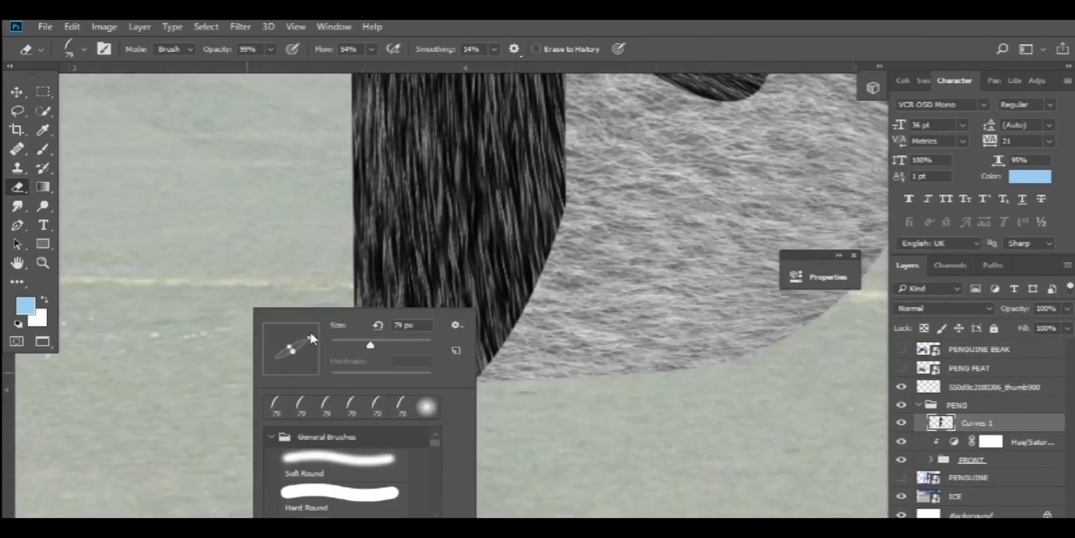
key("Escape")
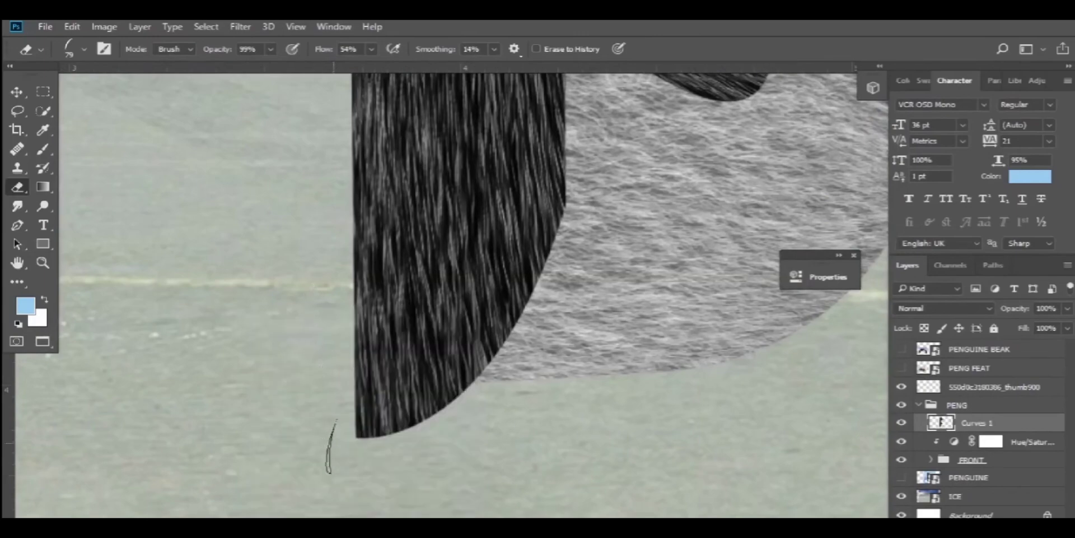
scroll(329, 445, "up", 10)
key("4")
key("1")
scroll(649, 171, "right", 5)
right_click(506, 309)
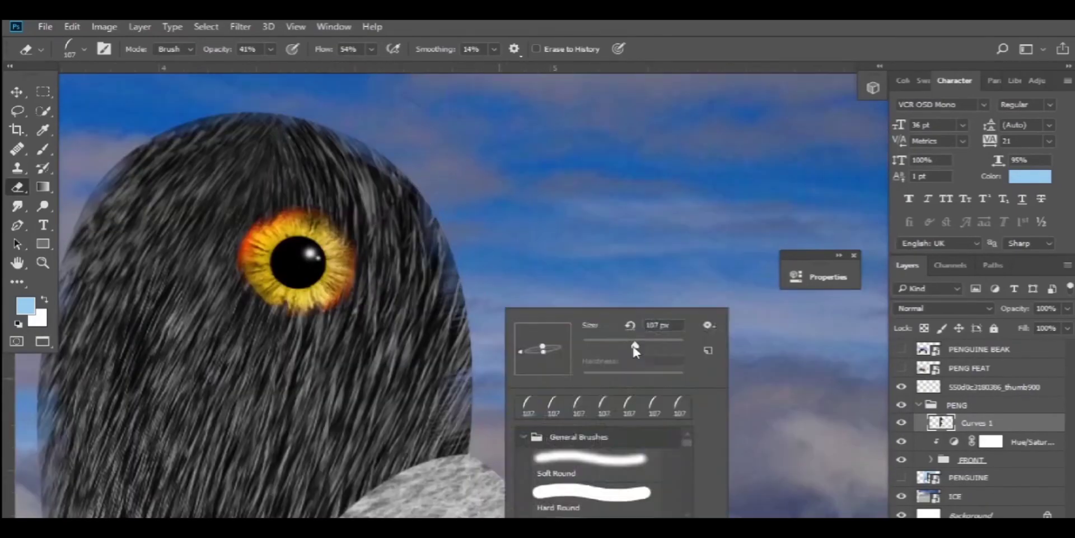
scroll(537, 388, "down", 5)
key("Escape")
scroll(536, 388, "up", 5)
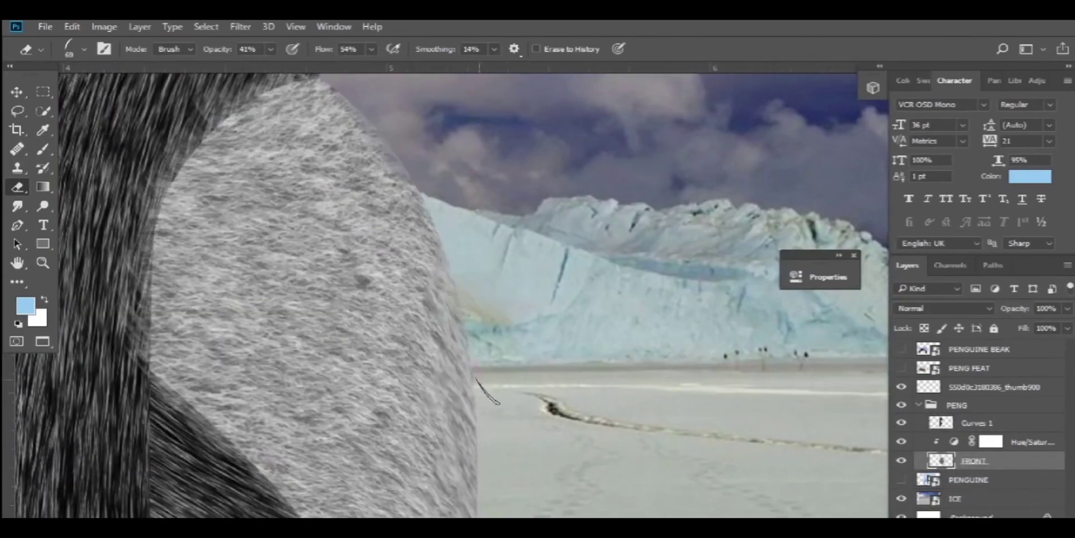
scroll(426, 302, "up", 4)
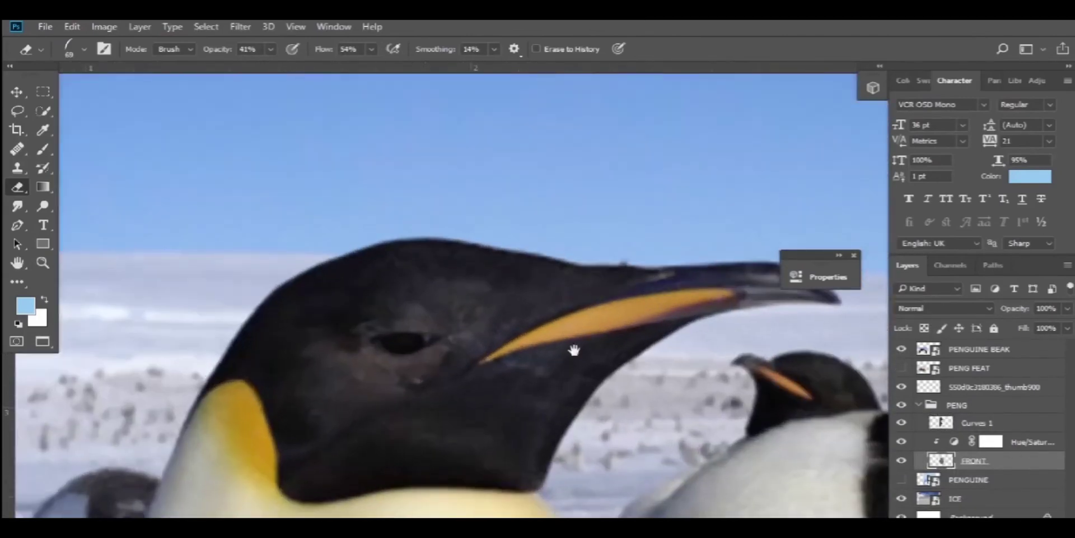
- Warp the cut-out photo beak onto the head, then turn a traced feet outline into a selection
left_click_drag(574, 350, 231, 298)
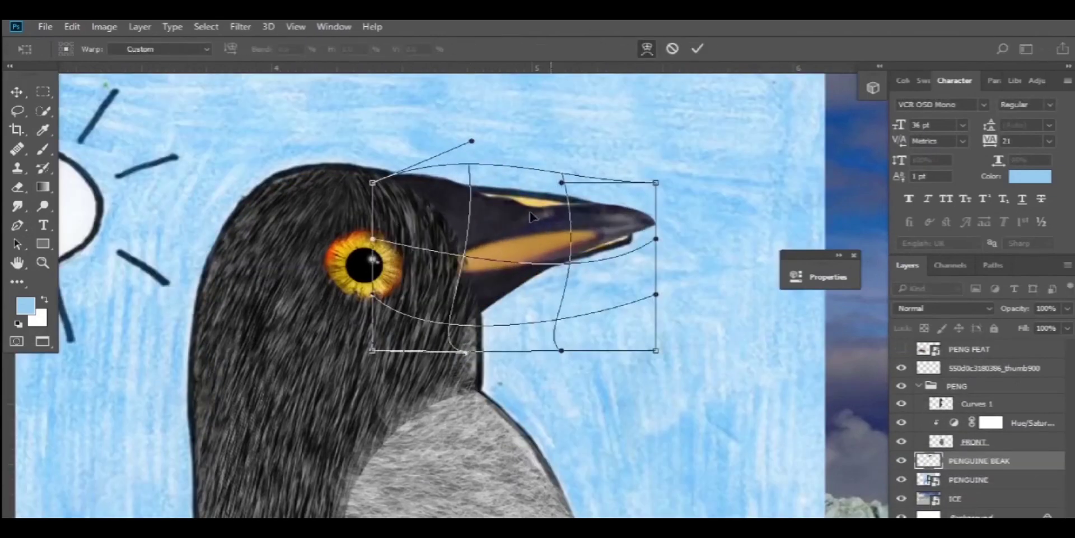
left_click_drag(560, 185, 554, 269)
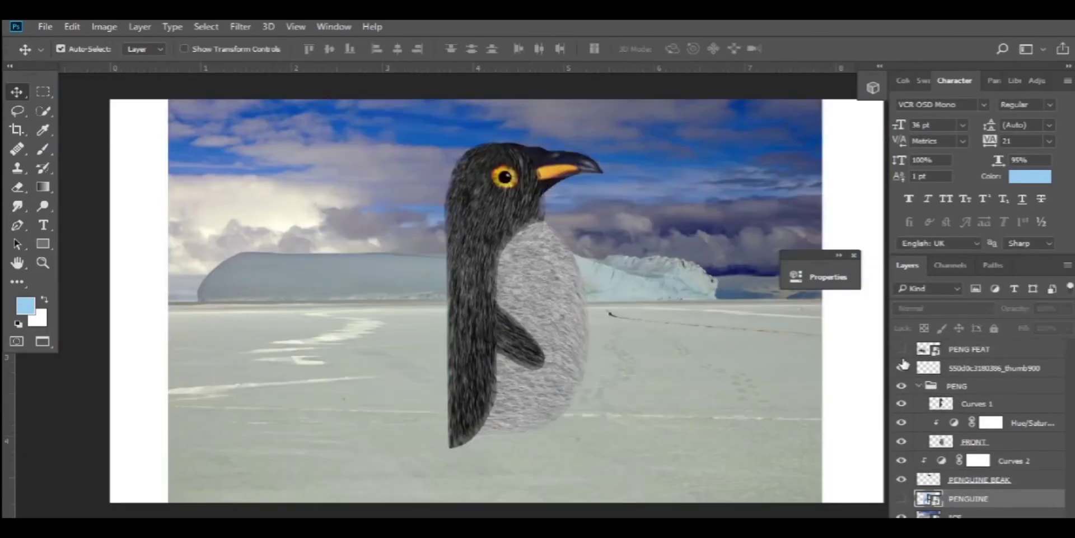
left_click(902, 366)
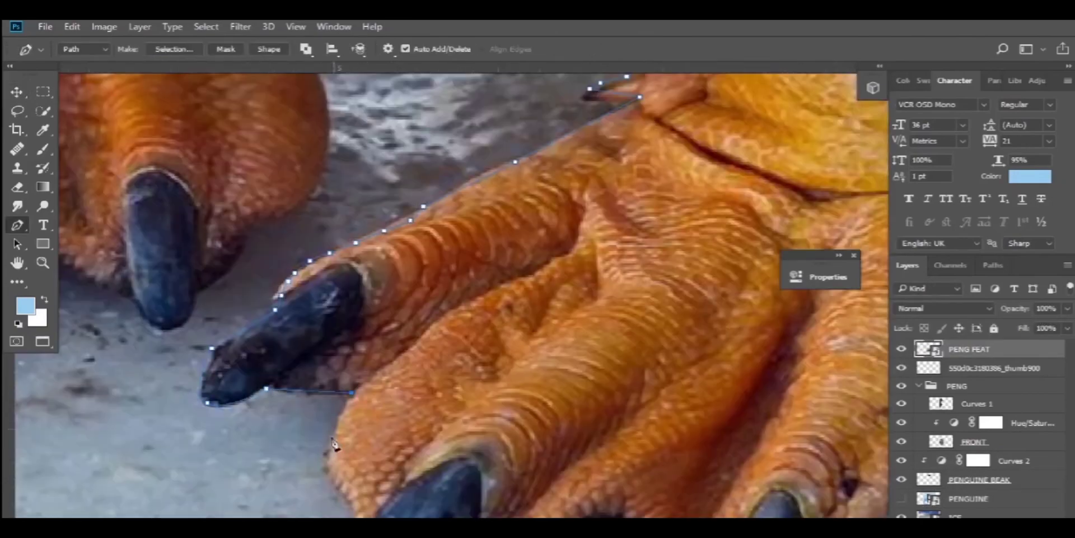
left_click(442, 473)
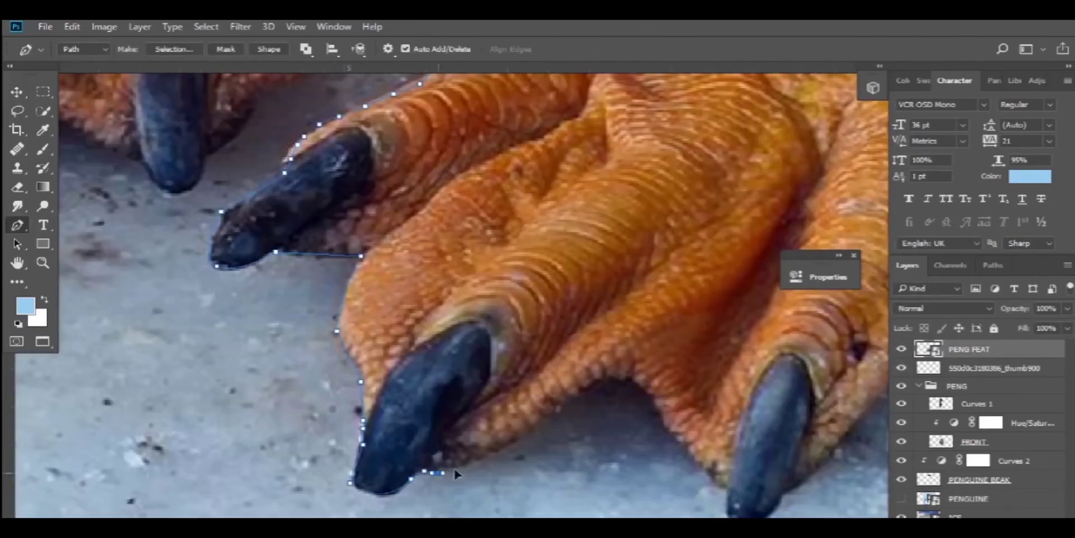
right_click(233, 217)
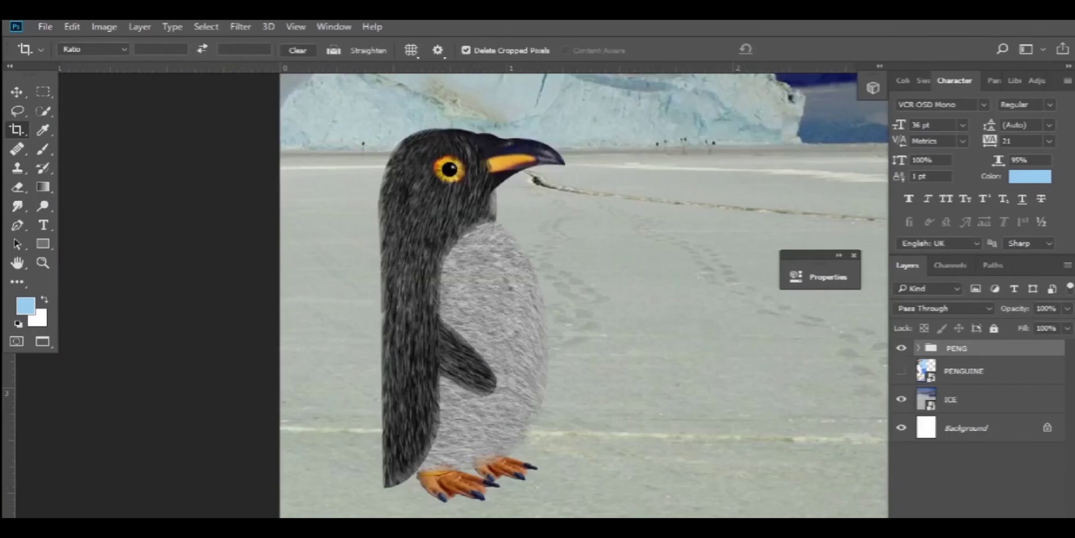
- Add a Hue/Saturation layer with lowered Lightness, clip it to the penguin and invert its mask
left_click(988, 516)
left_click(977, 385)
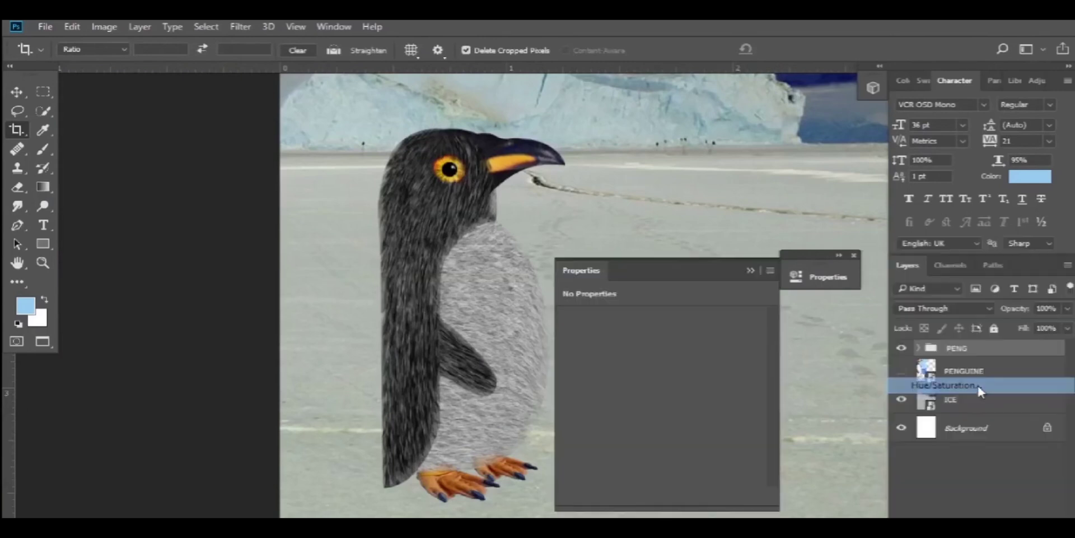
left_click_drag(661, 429, 607, 430)
left_click(660, 497)
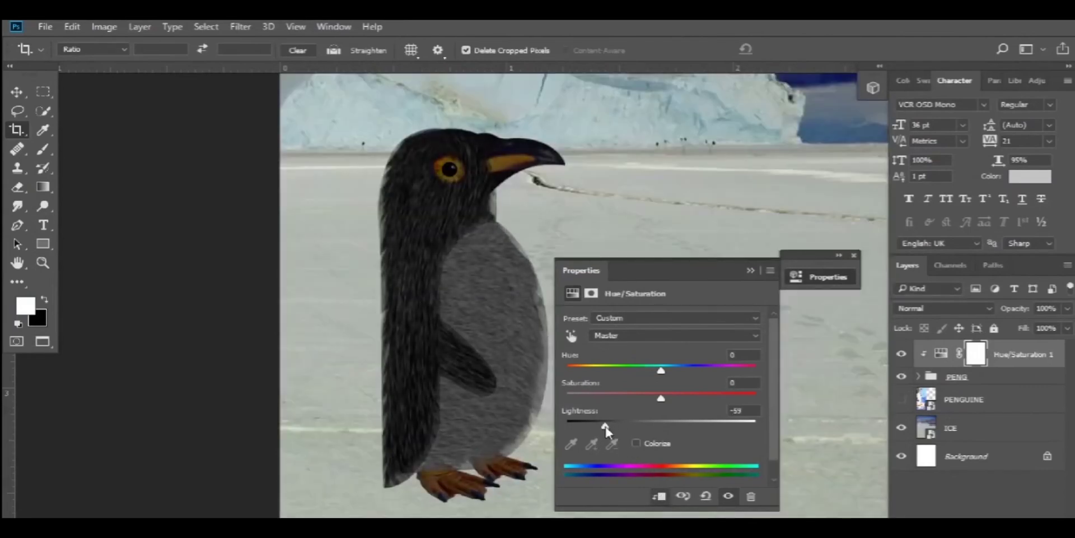
left_click(751, 271)
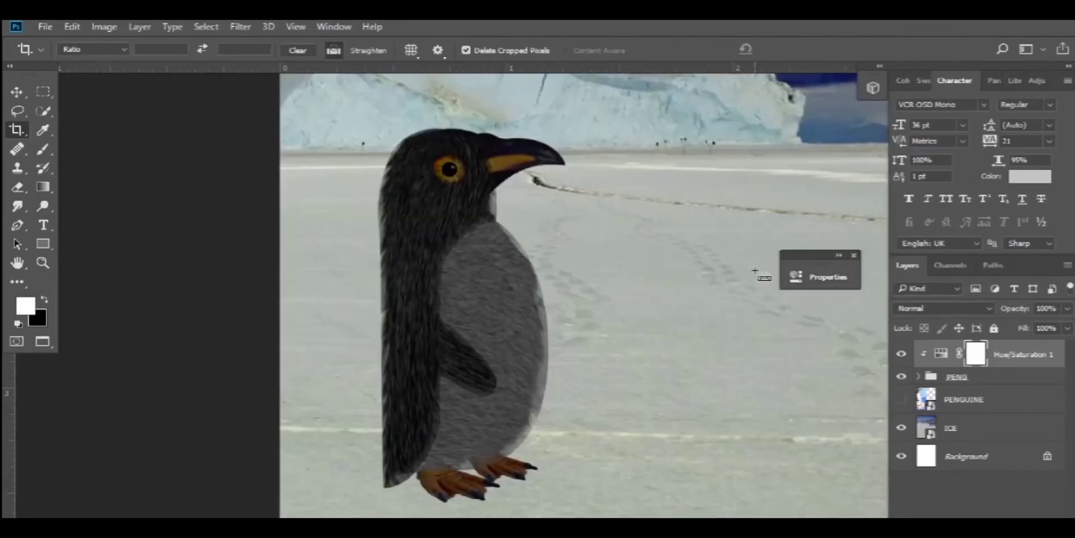
key("ctrl+i")
key("b")
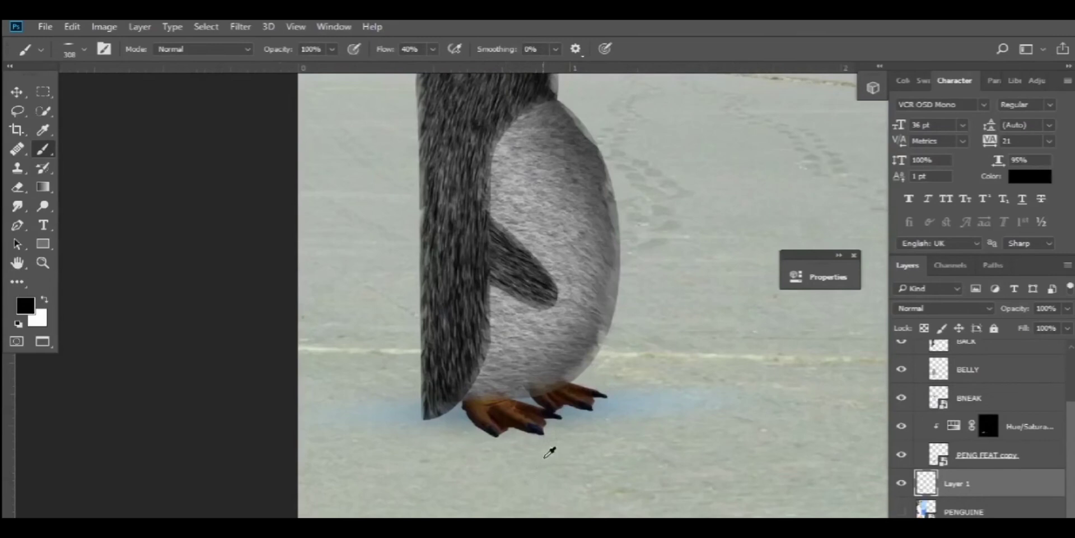
- Paint a soft 308 px black shadow under the feet stretching toward the bottom right
mouse_move(538, 420)
left_mouse_down()
mouse_move(521, 418)
mouse_move(537, 420)
left_mouse_up()
key("ctrl+minus")
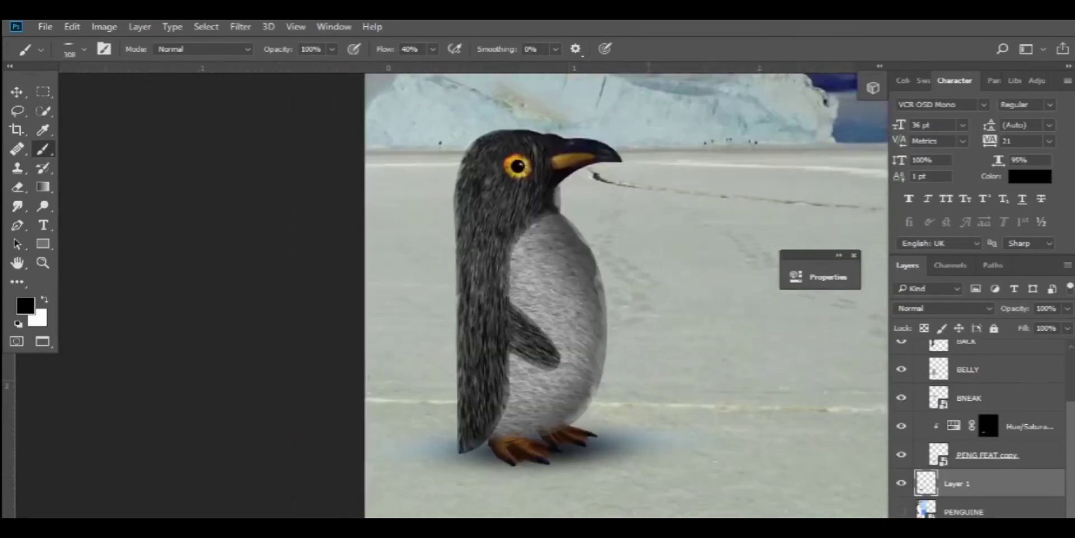
key("ctrl+minus")
scroll(562, 392, "up", 1)
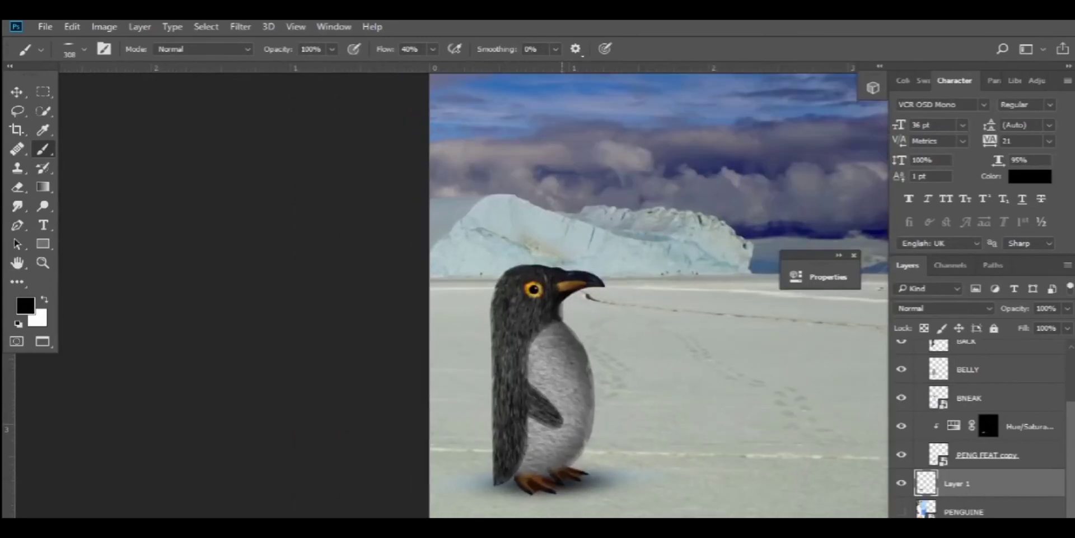
scroll(471, 481, "up", 1)
left_click_drag(628, 501, 507, 392)
right_click(522, 310)
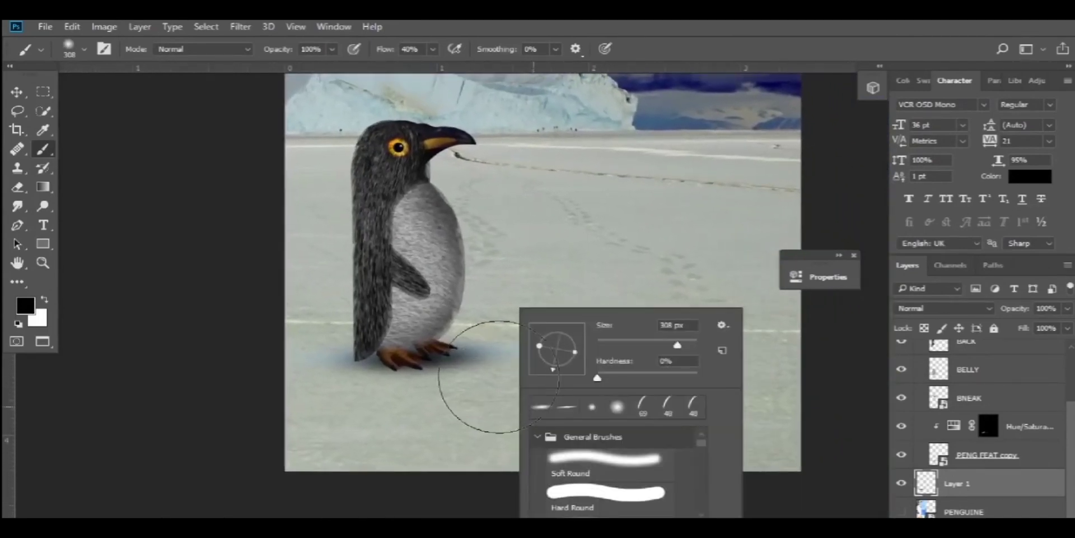
key("Escape")
left_click_drag(420, 372, 784, 475)
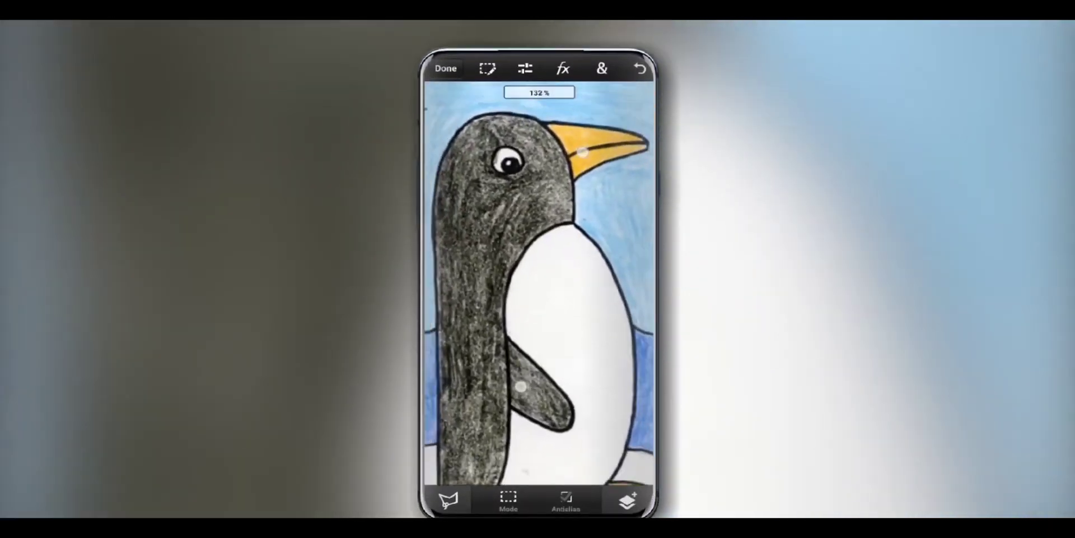
- Outline the penguin's back and flipper with Polygon Lasso points along its edge
scroll(538, 313, "down", 3)
scroll(557, 244, "up", 4)
scroll(558, 243, "down", 2)
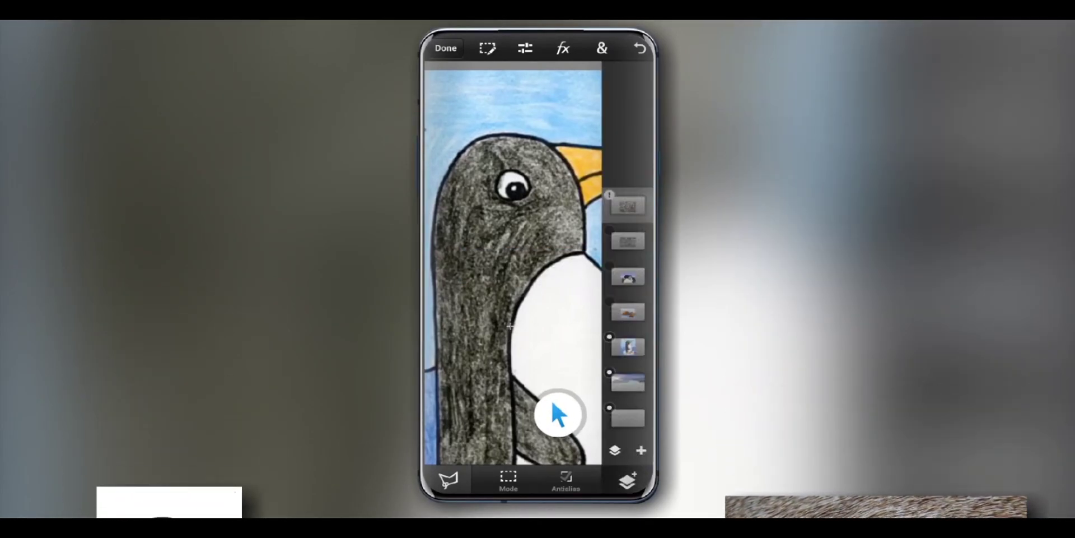
left_click_drag(555, 412, 558, 440)
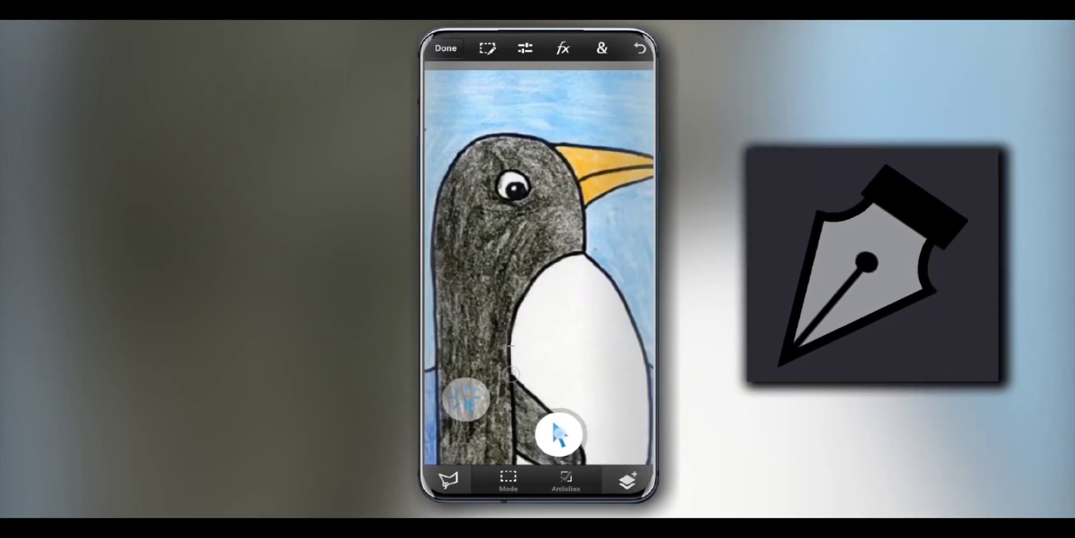
left_click_drag(557, 397, 619, 340)
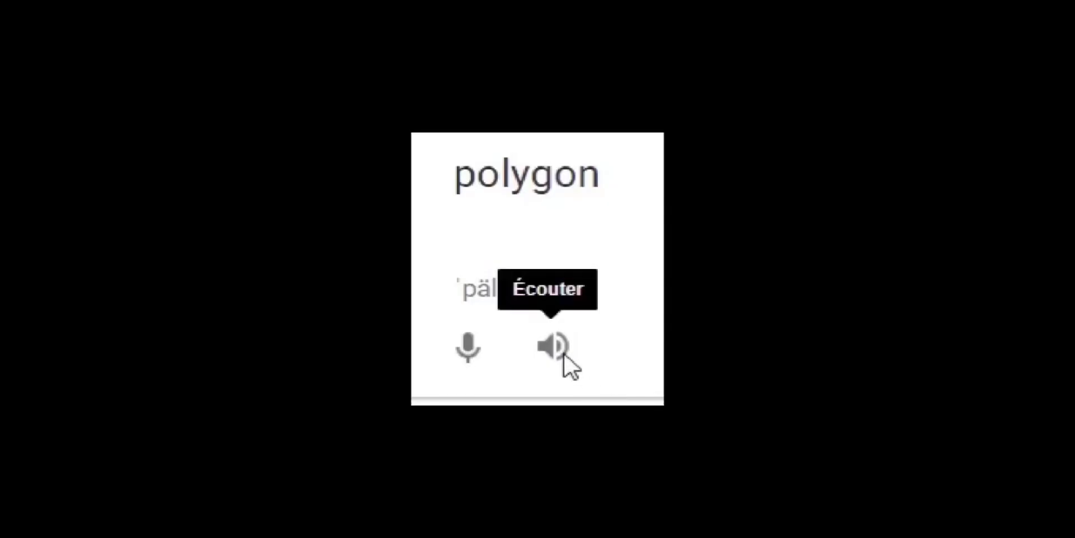
left_click(564, 353)
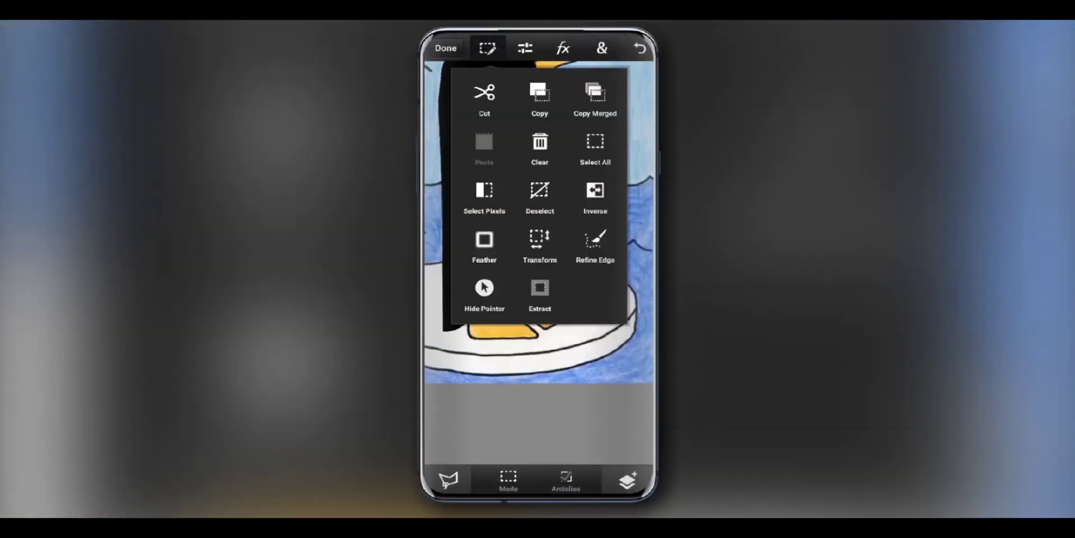
- Confirm the black back fill, check the layer stack and add a new fur texture layer
left_click(539, 193)
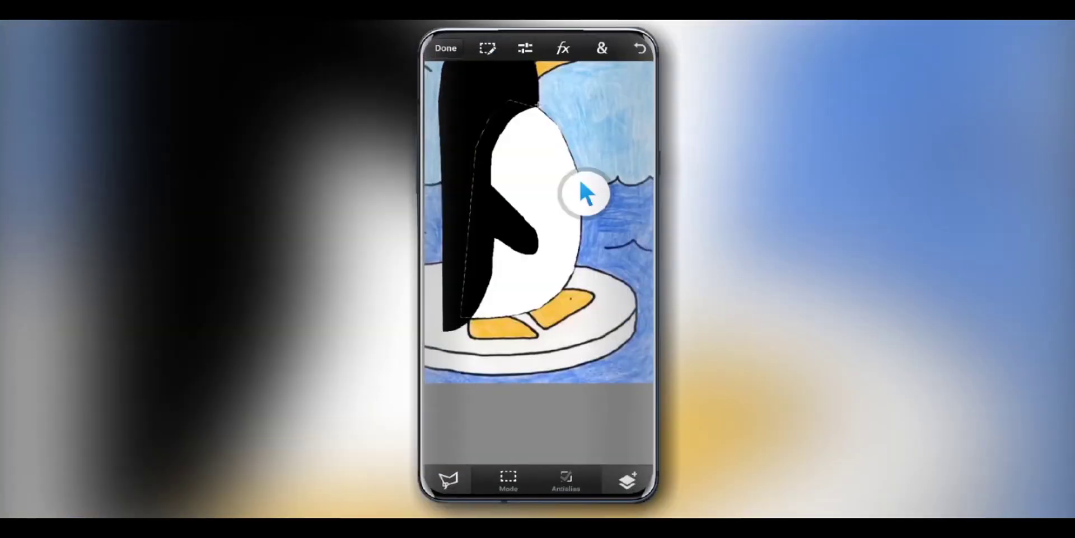
scroll(555, 246, "up", 5)
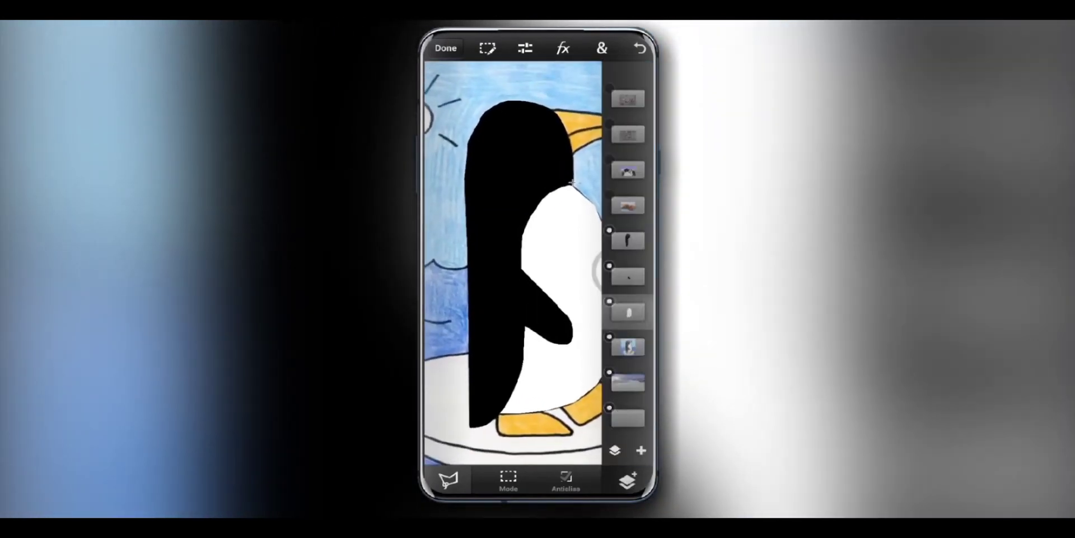
left_click(628, 240)
left_click(628, 134)
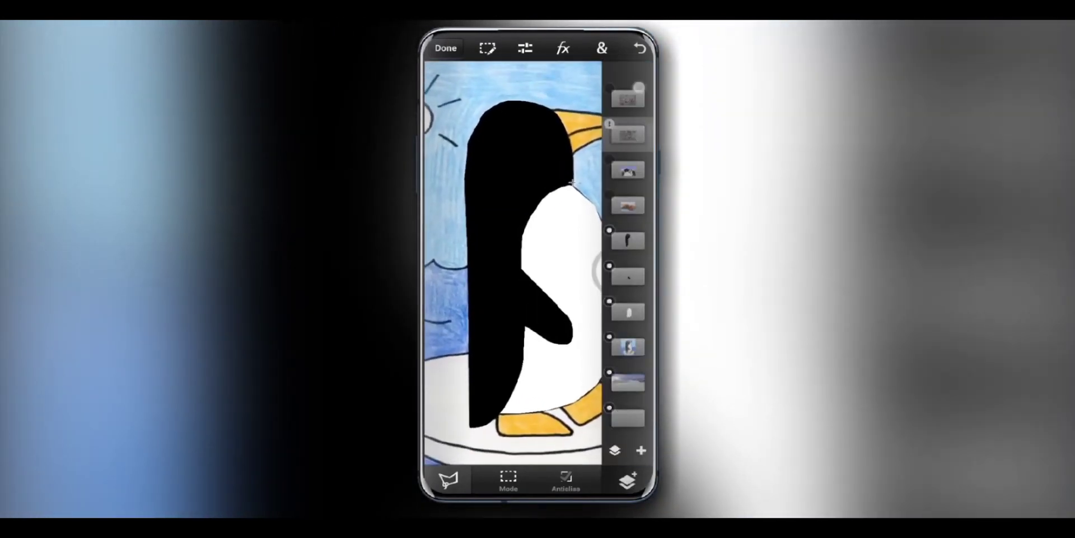
left_click(609, 88)
left_click(610, 88)
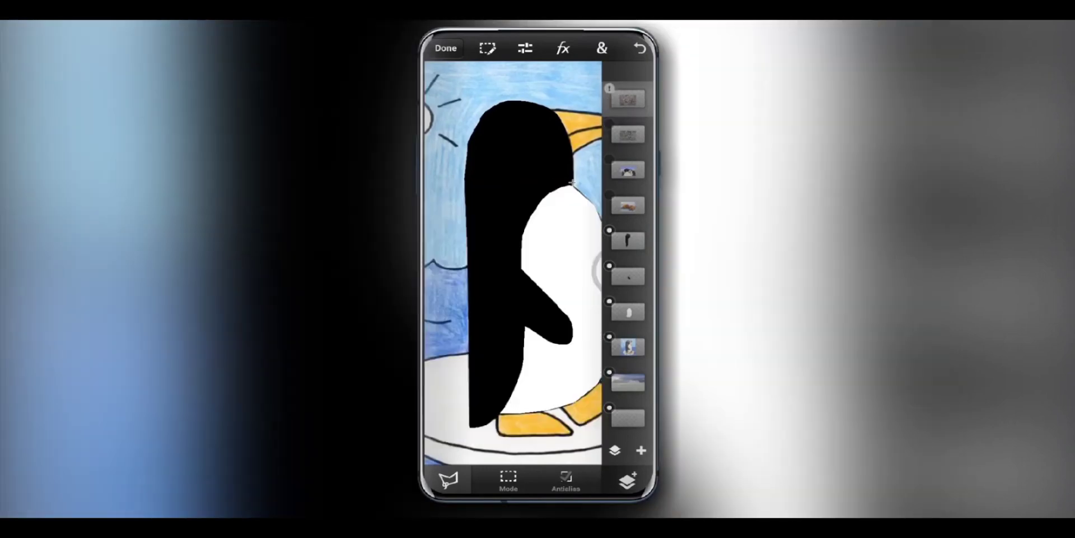
left_click(641, 449)
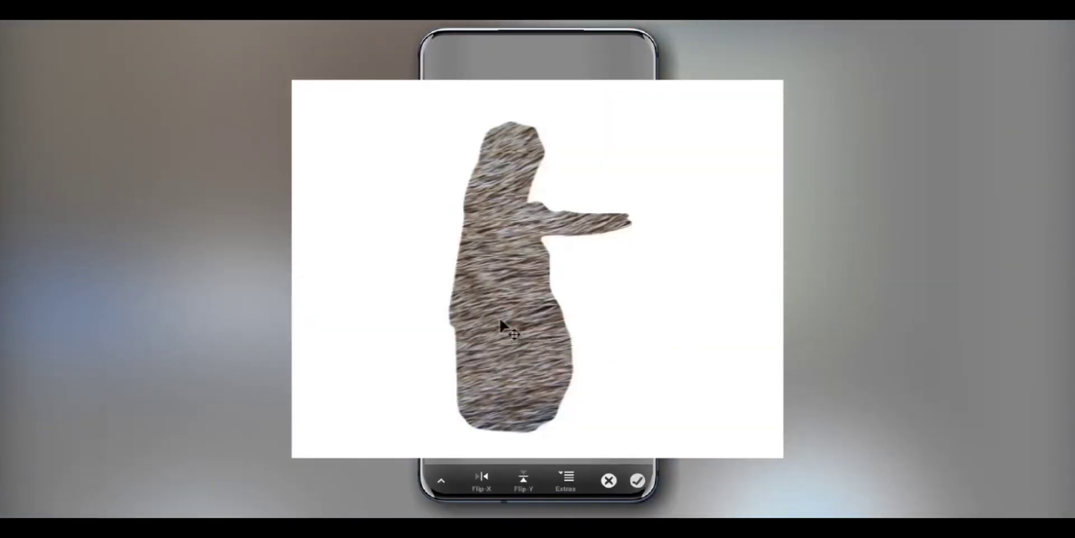
- Position the rotated fur texture and set its layer opacity to 53%
mouse_move(502, 319)
left_mouse_down()
mouse_move(539, 323)
mouse_move(507, 352)
mouse_move(522, 343)
mouse_move(447, 348)
mouse_move(398, 331)
mouse_move(476, 266)
mouse_move(625, 318)
mouse_move(527, 223)
mouse_move(523, 378)
mouse_move(530, 302)
mouse_move(335, 330)
mouse_move(492, 271)
mouse_move(554, 309)
mouse_move(499, 331)
left_mouse_up()
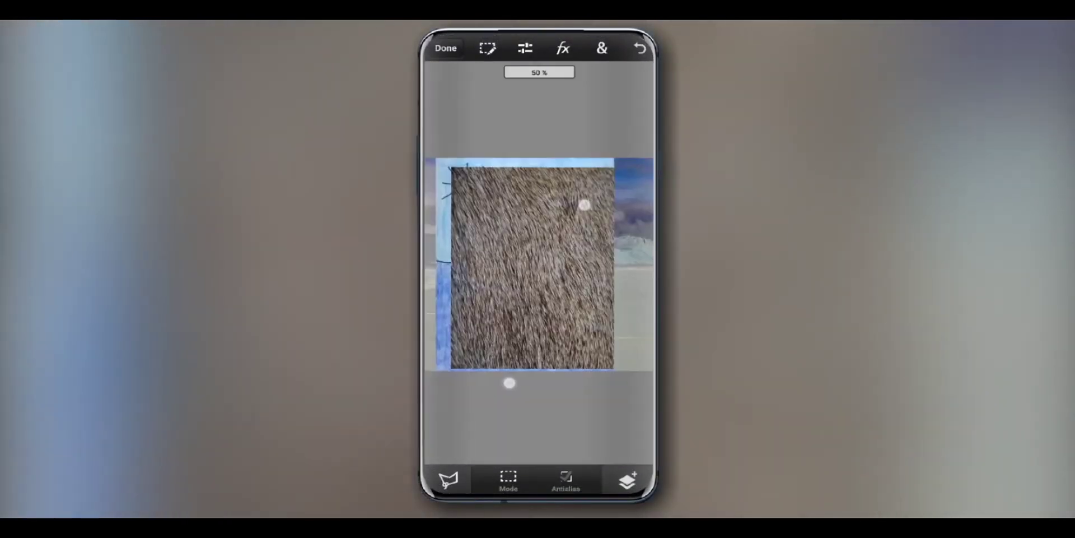
left_click(627, 480)
left_click(615, 451)
left_click_drag(585, 411, 534, 410)
left_click(628, 480)
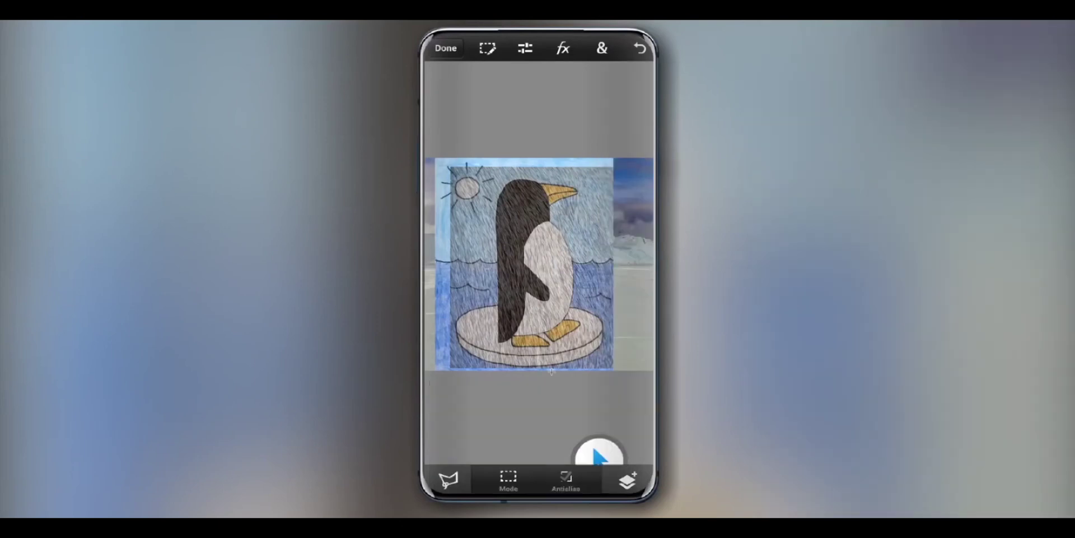
- Warp the fur layer so it bends along the penguin's back
left_click(602, 47)
left_click(595, 145)
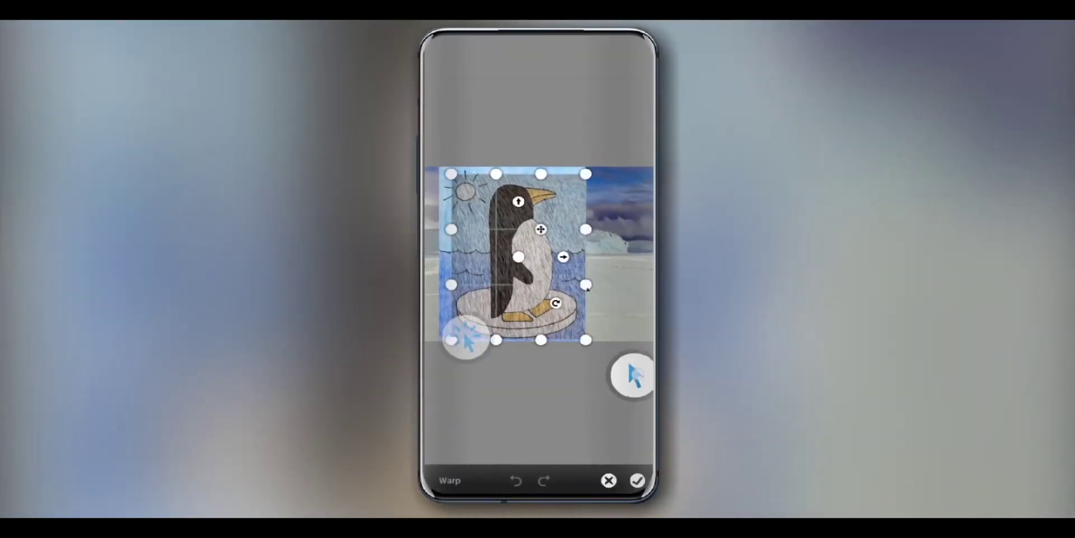
left_click_drag(628, 374, 557, 355)
- Commit the warp and load the penguin's back shape as a selection
left_click(637, 480)
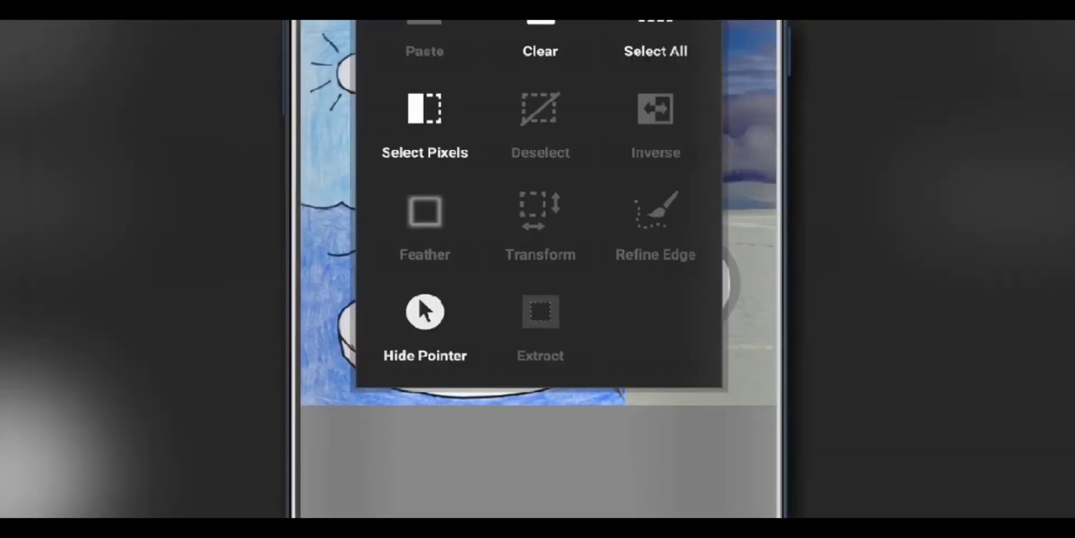
left_click(422, 108)
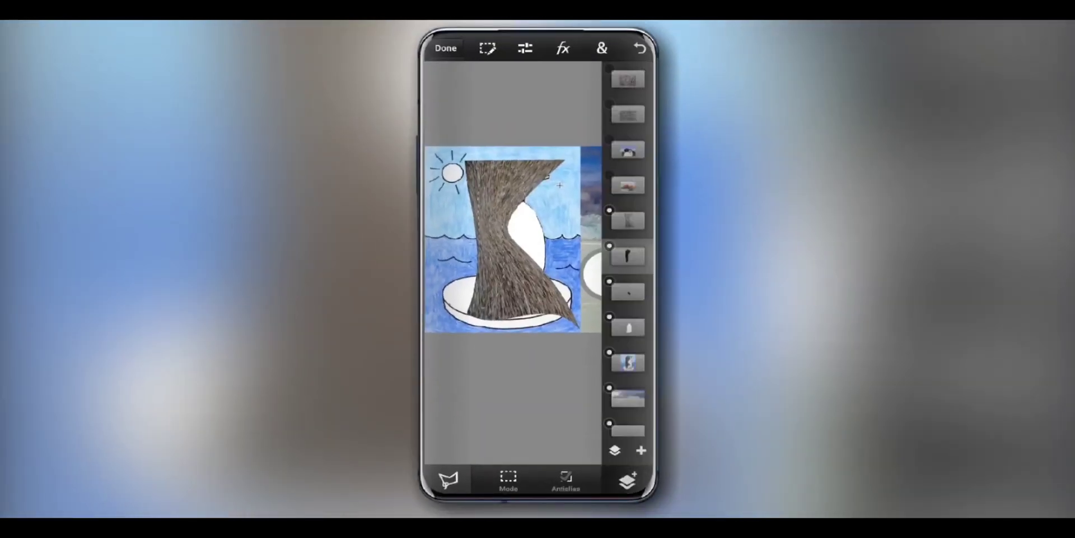
left_click(602, 48)
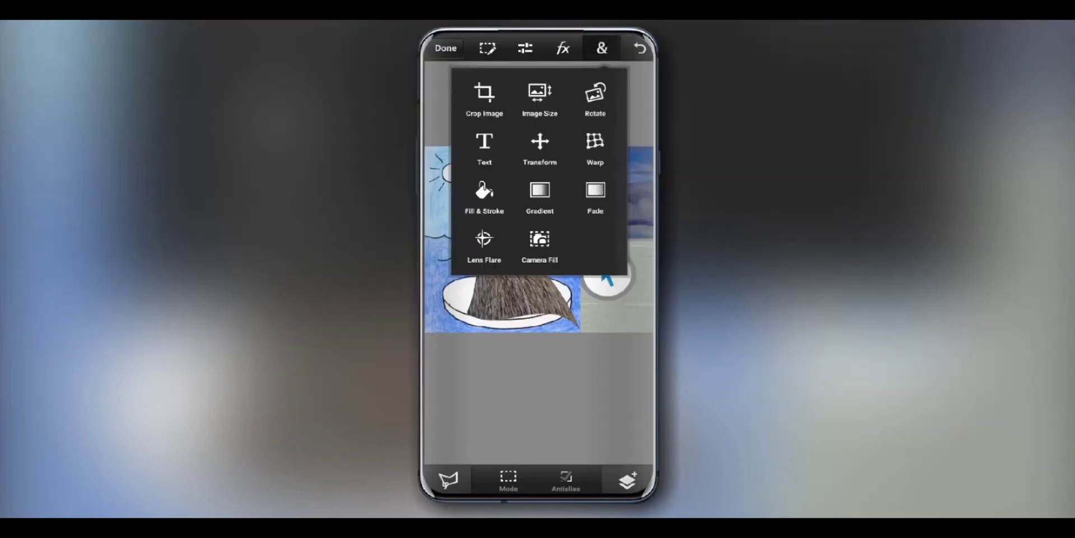
left_click(488, 47)
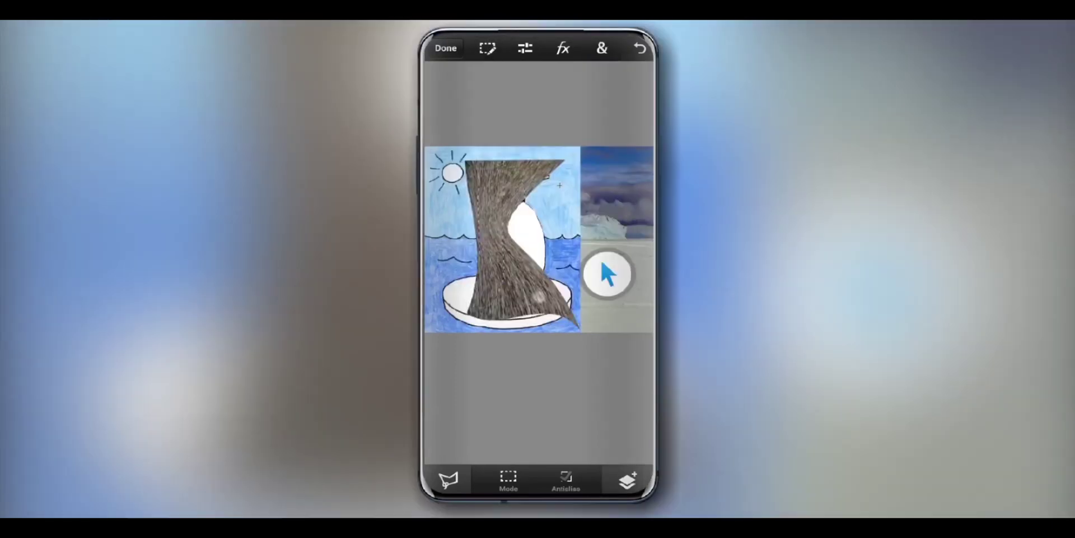
- Clear the fur outside the back selection, then deselect
scroll(554, 252, "up", 3)
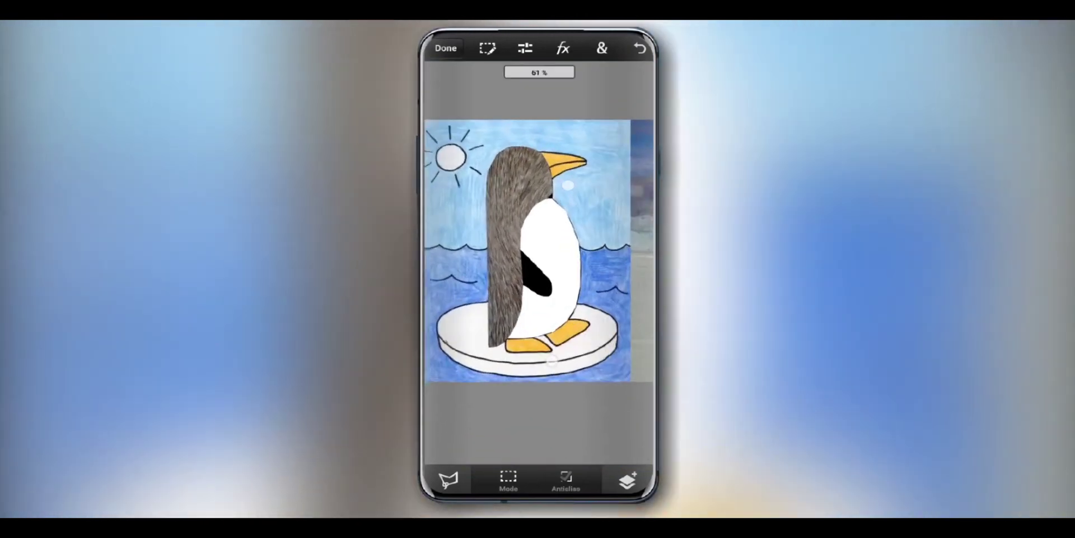
left_click(472, 48)
left_click(472, 48)
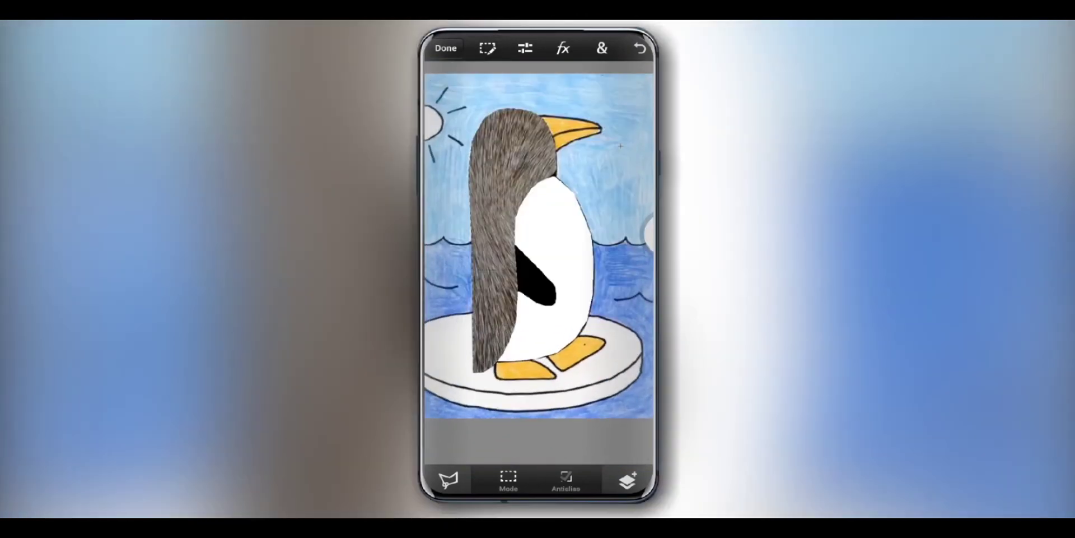
scroll(557, 271, "down", 3)
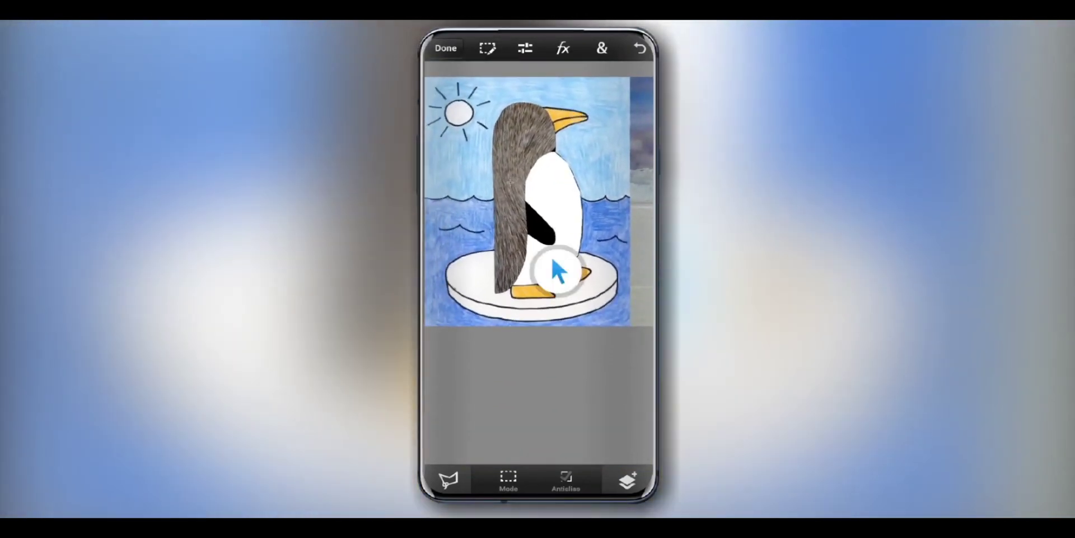
scroll(557, 272, "up", 5)
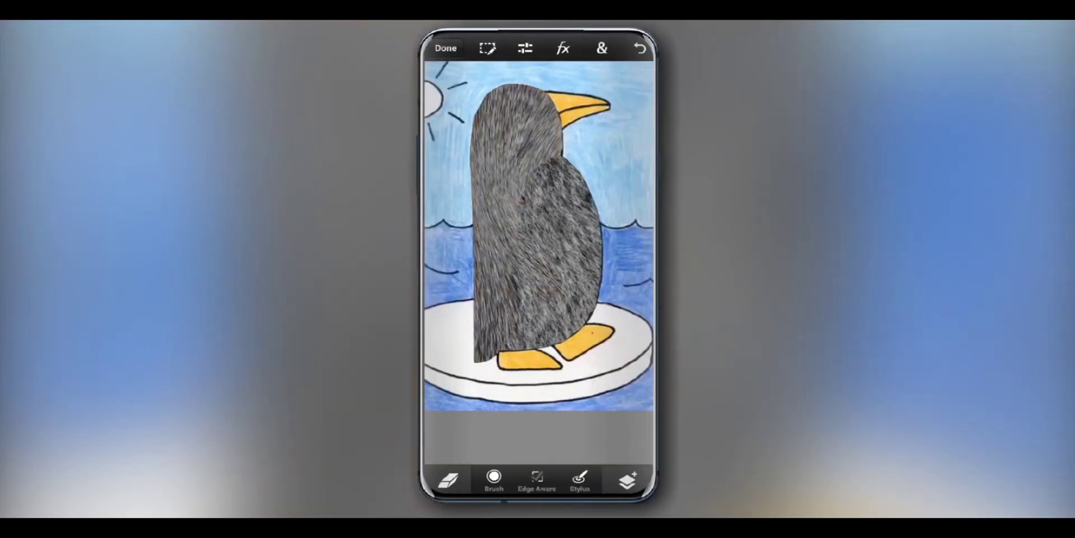
scroll(537, 269, "up", 5)
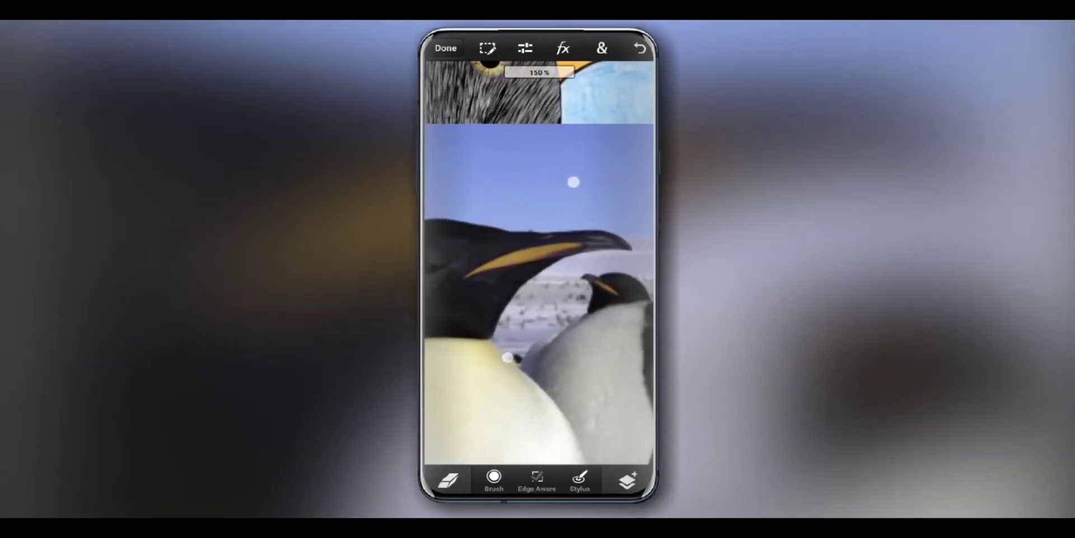
- Switch to the Polygon Lasso and outline the beak in the zoomed-in penguin photo
left_click(448, 480)
left_click(451, 446)
left_click(447, 445)
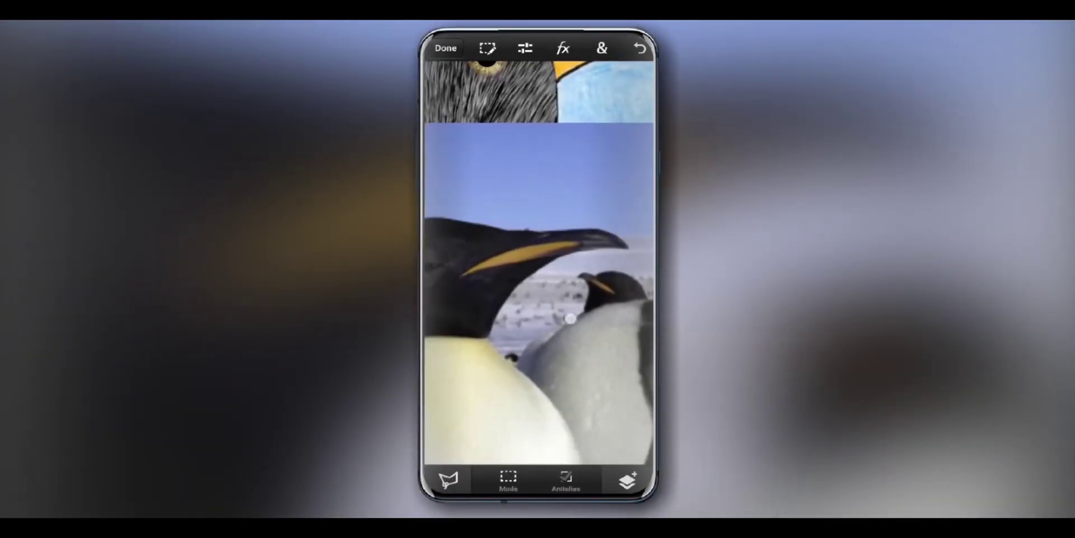
mouse_move(526, 412)
left_mouse_down()
mouse_move(556, 358)
mouse_move(594, 330)
mouse_move(579, 305)
mouse_move(523, 329)
mouse_move(538, 397)
left_mouse_up()
left_click(524, 385)
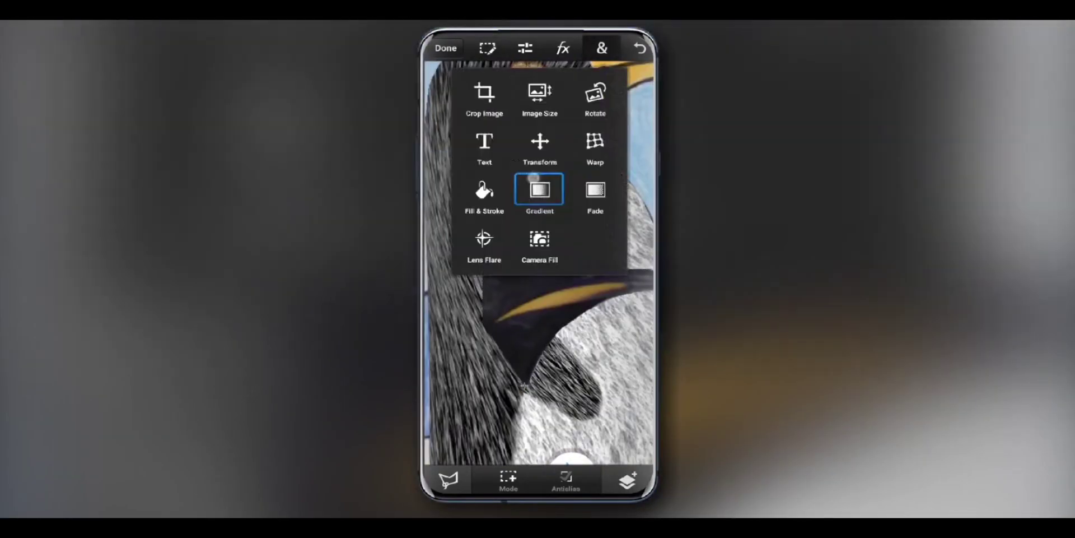
- Transform the cut-out beak onto the drawn penguin's head and apply the warp
left_click(538, 140)
left_click_drag(604, 372, 537, 383)
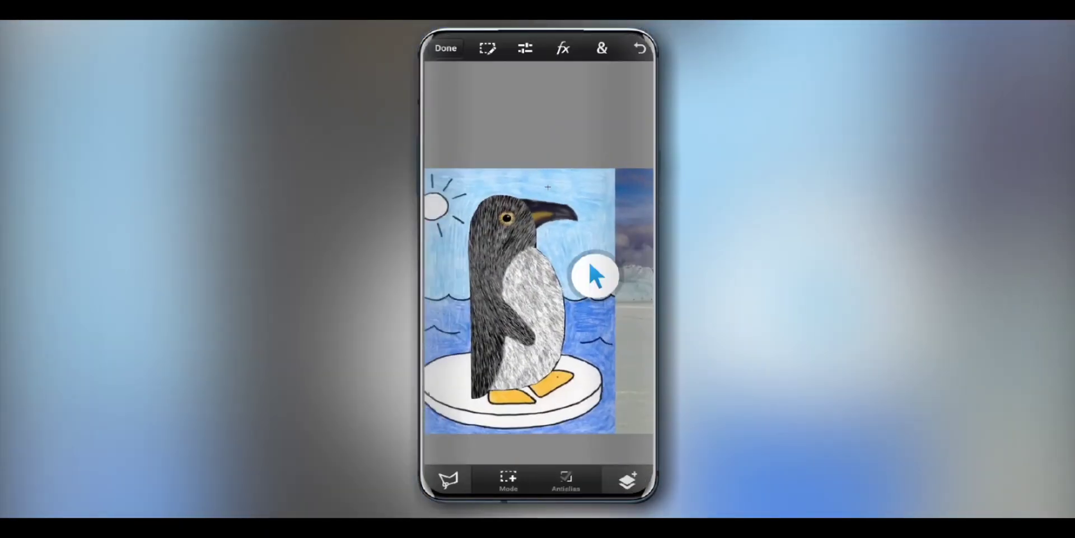
left_click(487, 47)
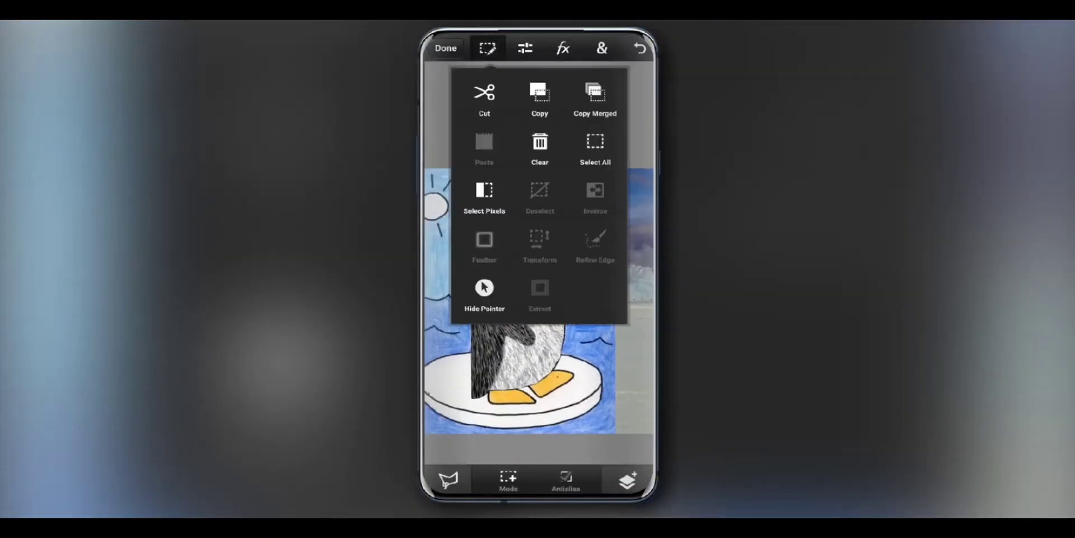
- Place the claw photo over the penguin's feet and shrink it to about 50% × 27%
left_click(562, 48)
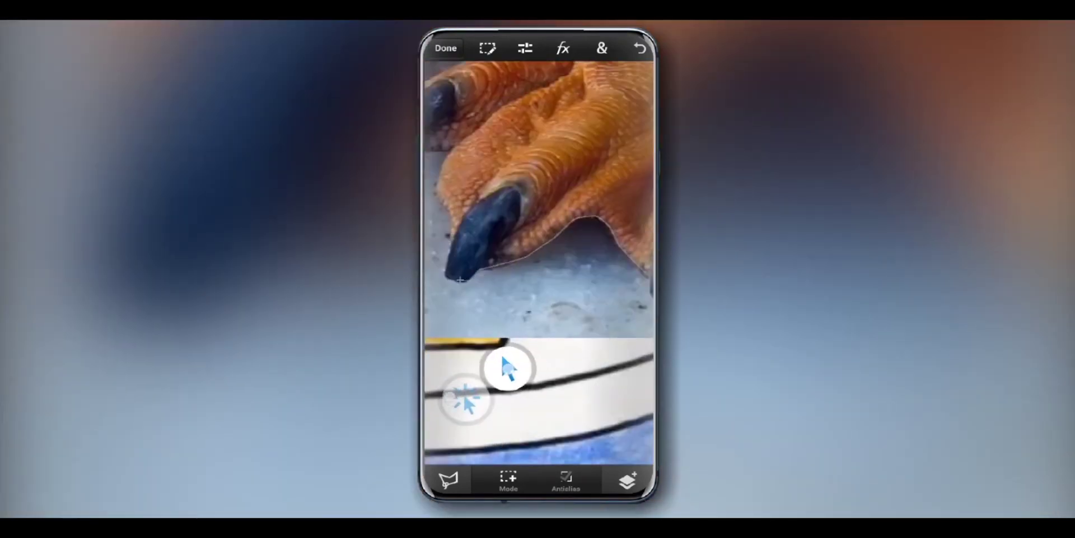
left_click_drag(508, 368, 581, 295)
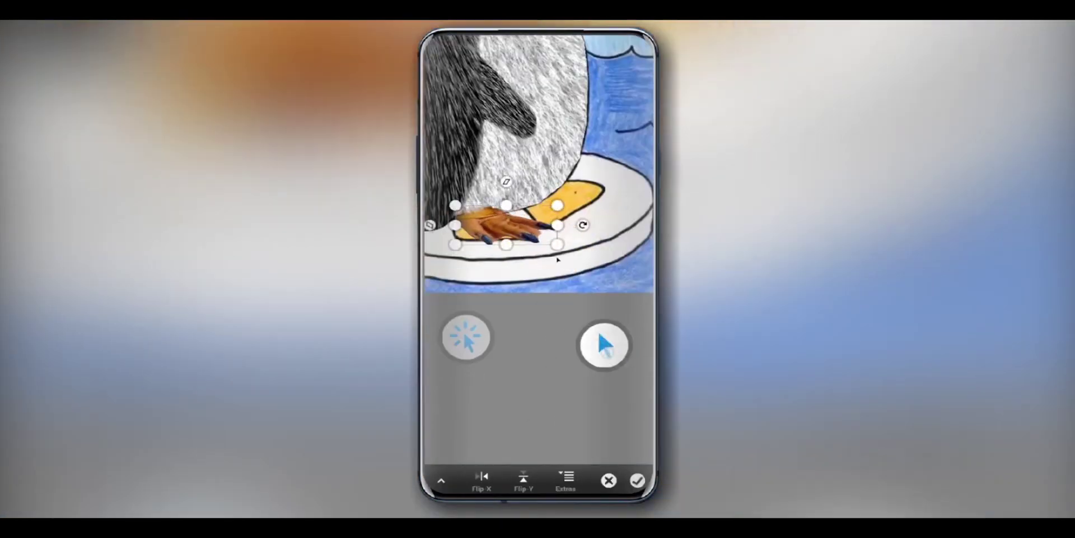
left_click_drag(600, 343, 571, 312)
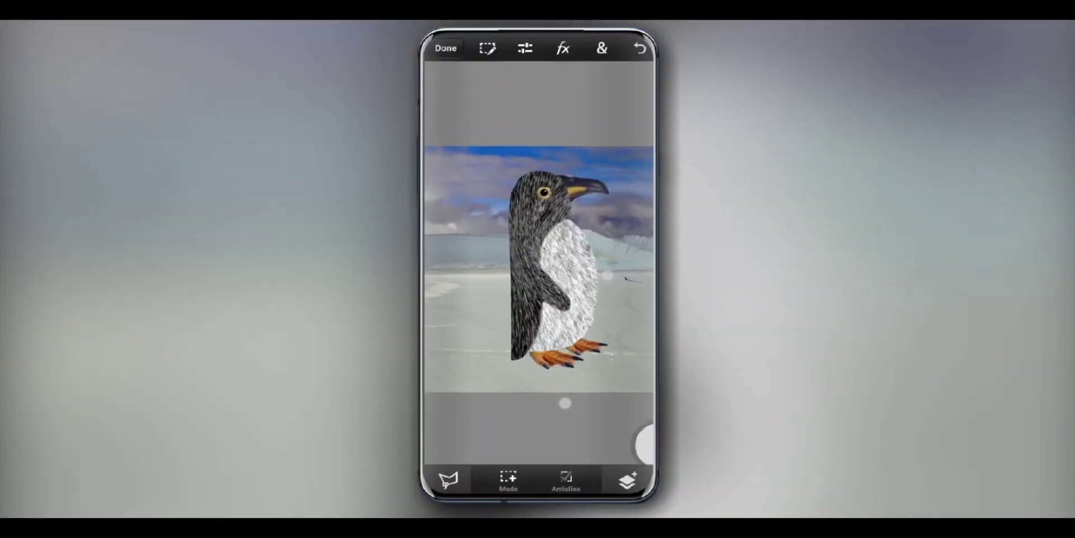
scroll(537, 264, "up", 5)
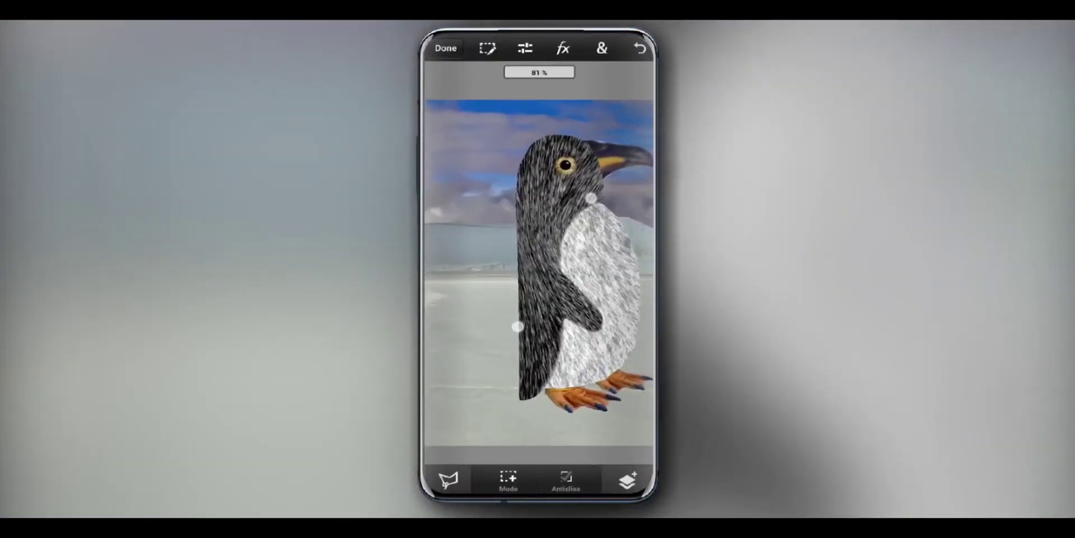
scroll(538, 263, "down", 5)
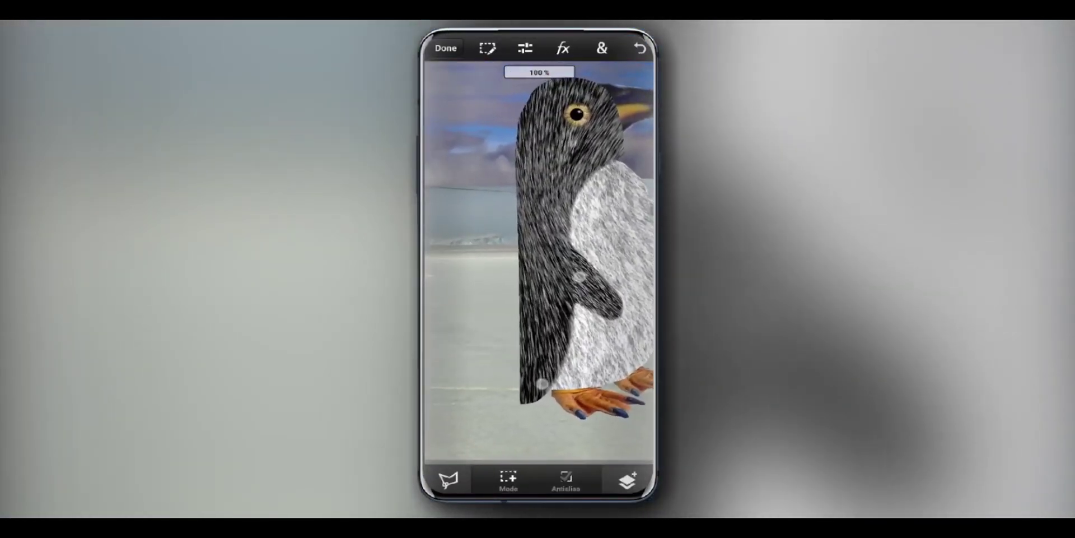
- Switch to the Eraser with a grass-shaped tip at size 172, 0% hardness, 93% flow, 100% opacity
left_click(447, 478)
left_click(448, 443)
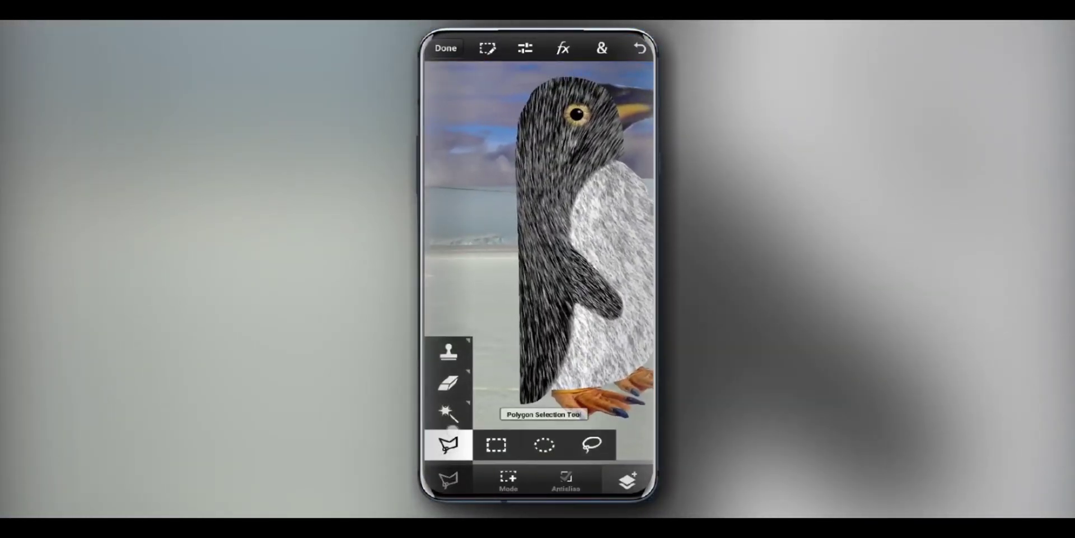
left_click(448, 383)
left_click(448, 383)
left_click(494, 477)
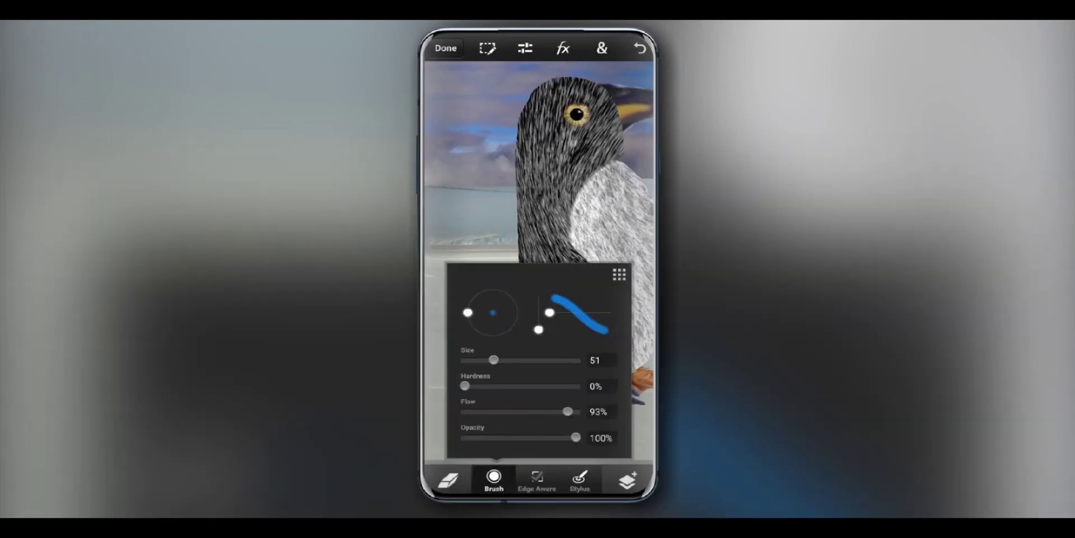
left_click(619, 274)
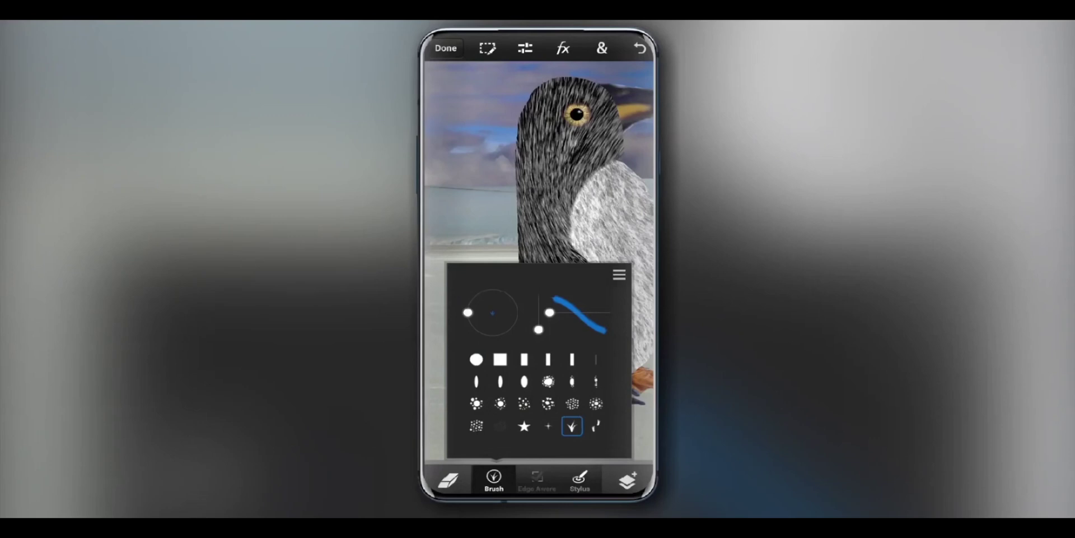
mouse_move(468, 312)
left_mouse_down()
mouse_move(463, 288)
mouse_move(469, 302)
left_mouse_up()
mouse_move(550, 312)
left_mouse_down()
mouse_move(566, 311)
mouse_move(549, 312)
left_mouse_up()
left_click(619, 273)
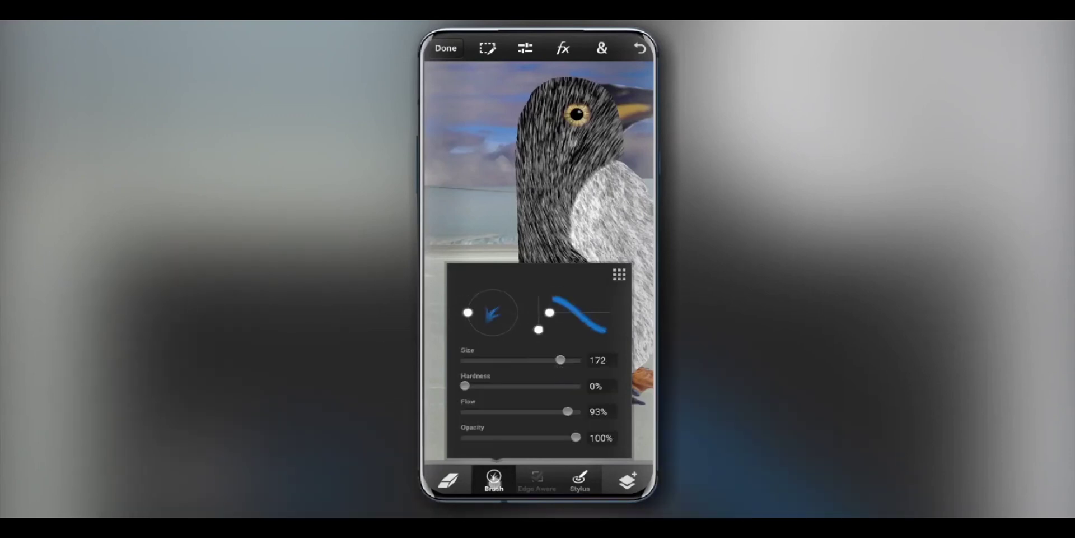
left_click(466, 399)
- Pan from the leftover grass sketch up to the penguin's head, rechecking the eraser settings
left_click_drag(547, 455, 553, 431)
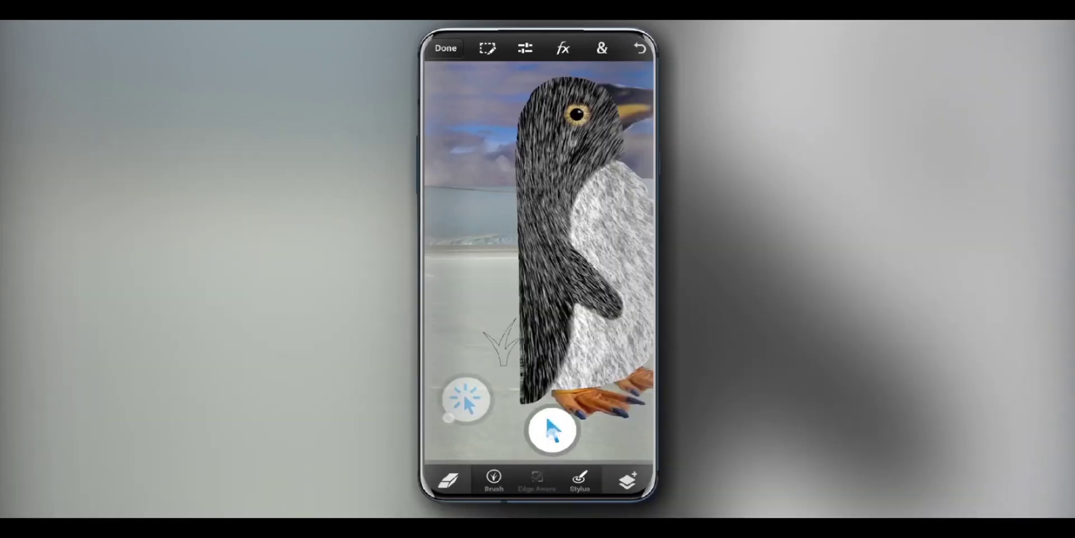
mouse_move(549, 381)
left_mouse_down()
mouse_move(538, 225)
mouse_move(614, 154)
mouse_move(590, 312)
left_mouse_up()
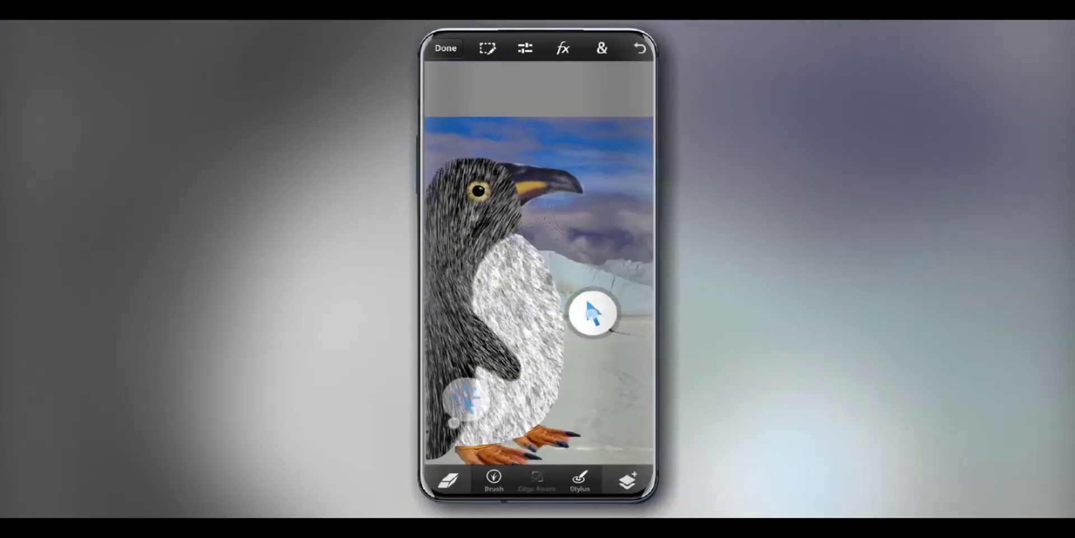
left_click(494, 479)
left_click(624, 389)
scroll(588, 319, "up", 5)
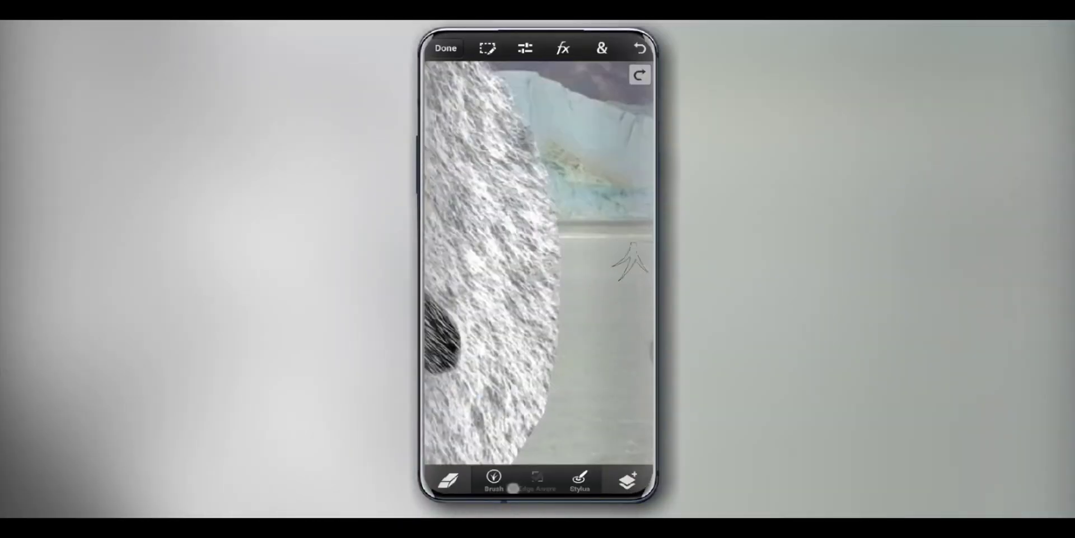
scroll(617, 367, "down", 3)
left_click(494, 479)
left_click(545, 320)
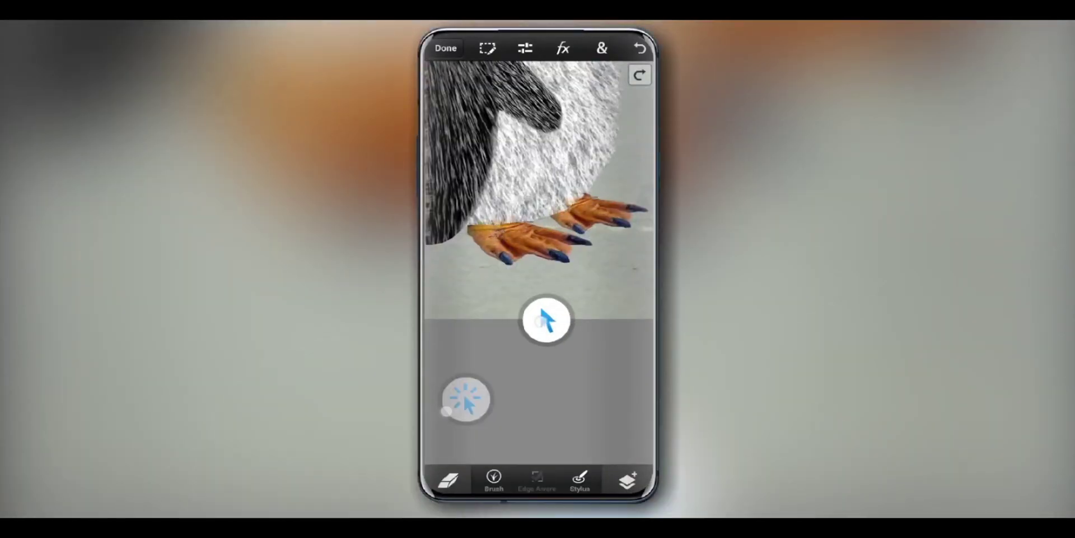
left_click_drag(602, 224, 616, 343)
scroll(616, 336, "down", 5)
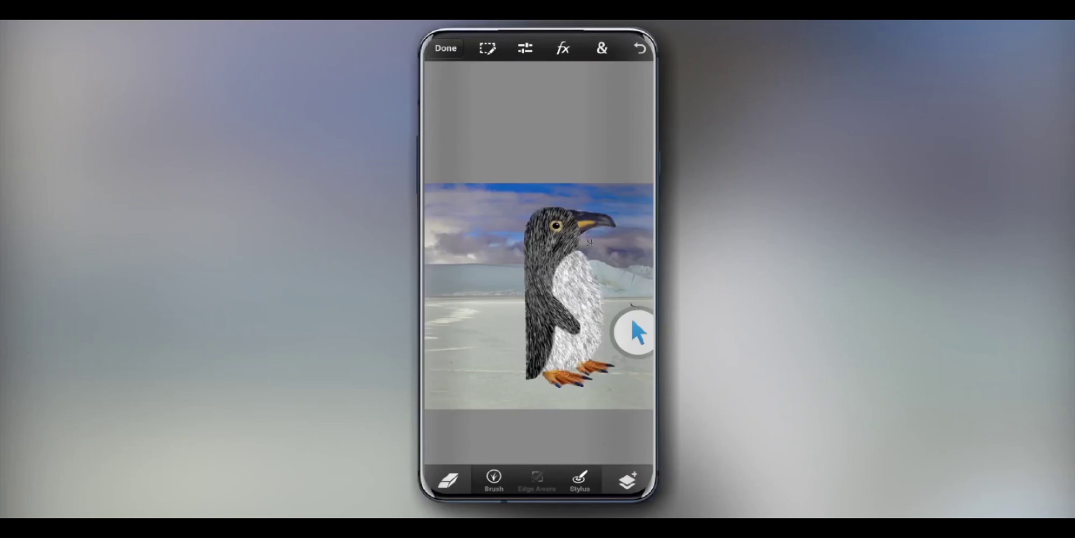
- Zoom in and out on the penguin to inspect the cleaned-up canvas
scroll(600, 223, "up", 2)
scroll(603, 302, "down", 5)
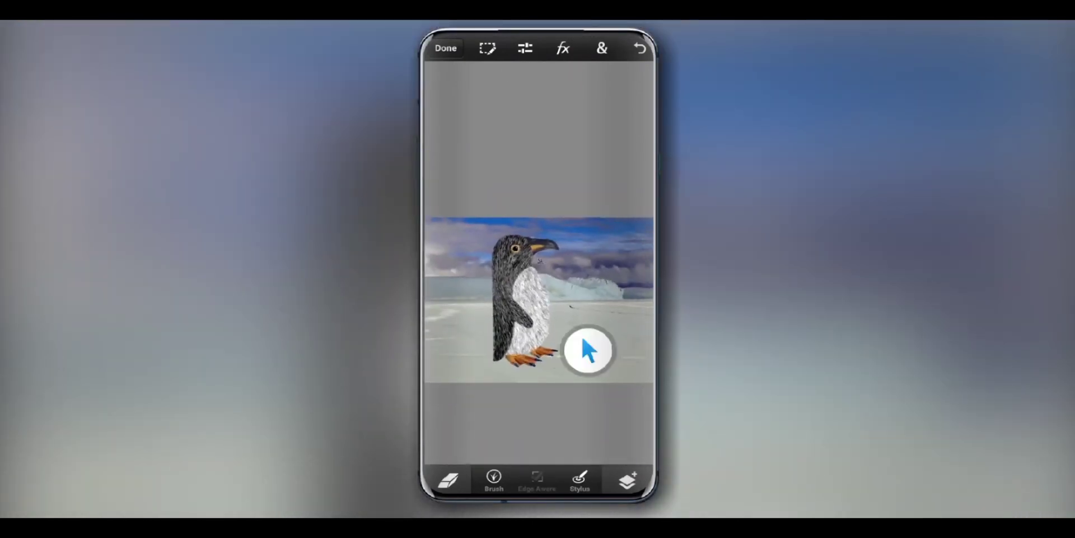
scroll(582, 335, "up", 3)
scroll(492, 369, "up", 3)
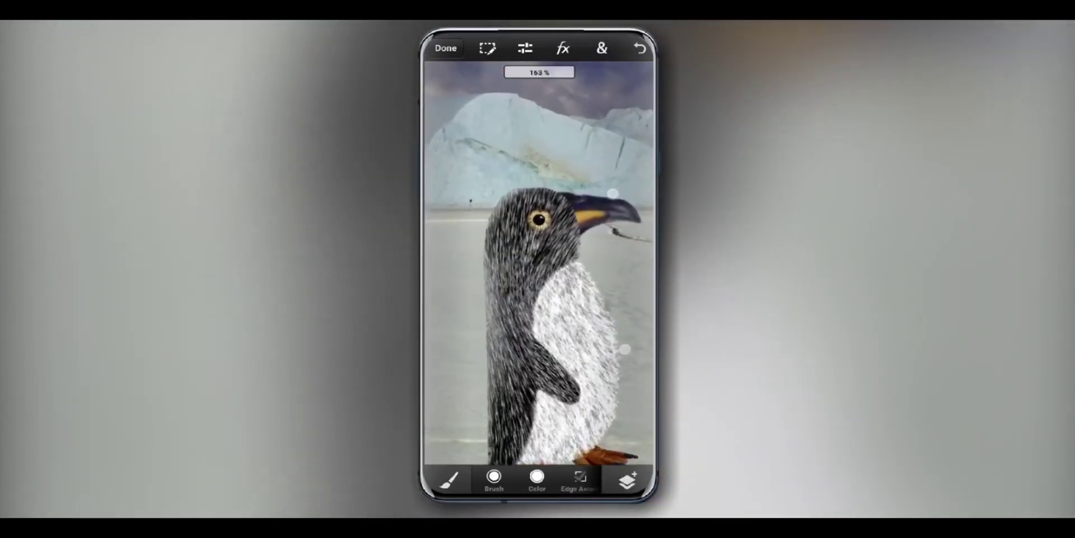
scroll(440, 415, "down", 4)
scroll(518, 333, "up", 3)
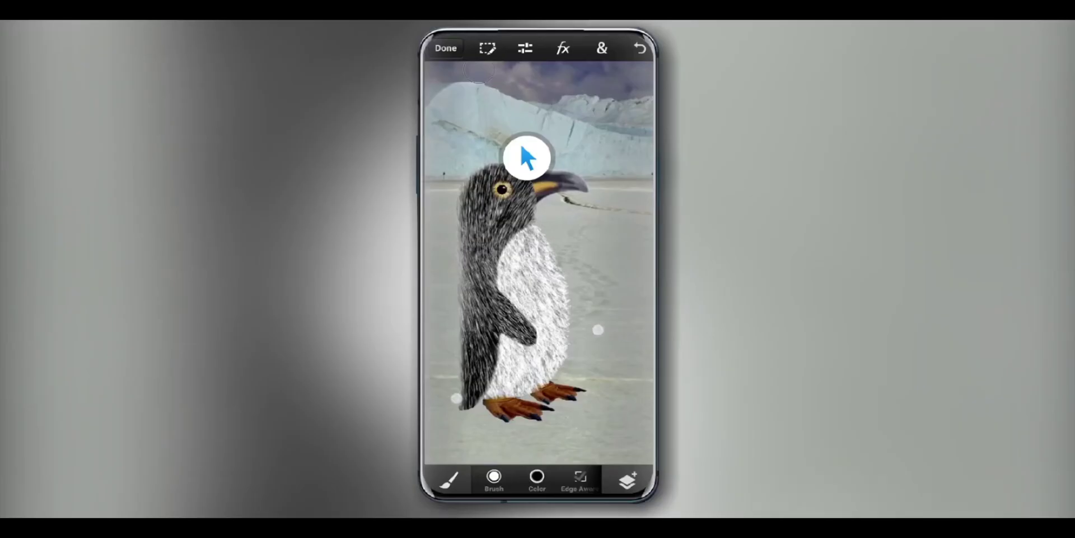
- Enlarge the brush to size 150 and paint a dark shadow stroke behind the penguin
scroll(576, 355, "down", 2)
left_click(494, 477)
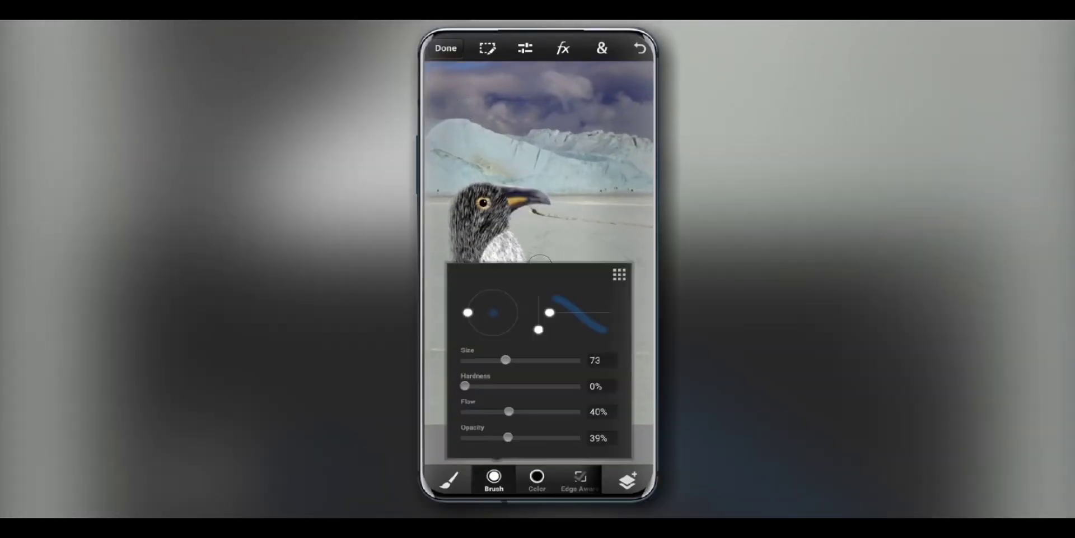
left_click_drag(506, 360, 546, 368)
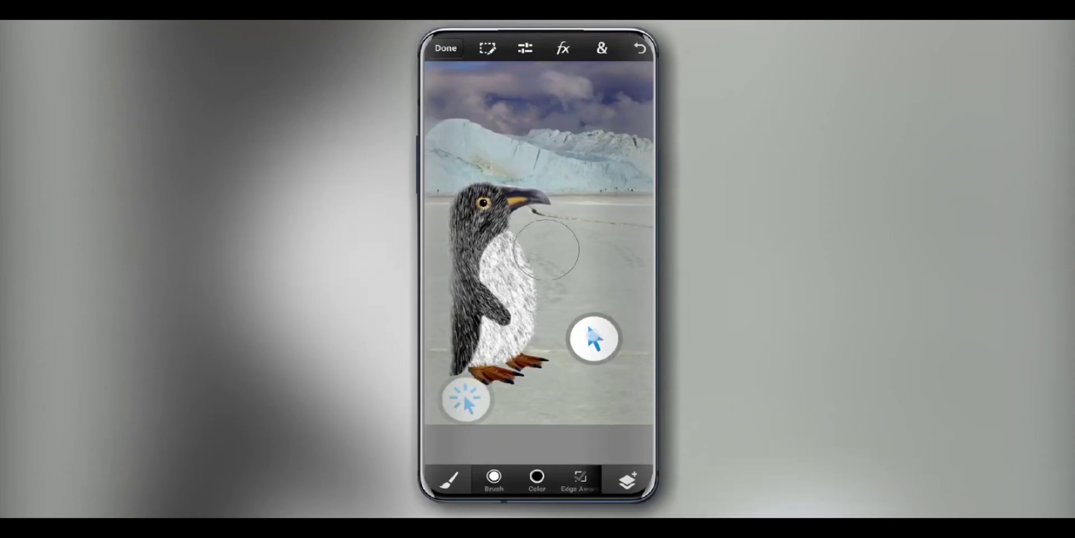
mouse_move(595, 336)
left_mouse_down()
mouse_move(572, 305)
mouse_move(560, 308)
mouse_move(572, 298)
mouse_move(556, 302)
mouse_move(586, 381)
mouse_move(568, 313)
mouse_move(532, 457)
mouse_move(520, 456)
left_mouse_up()
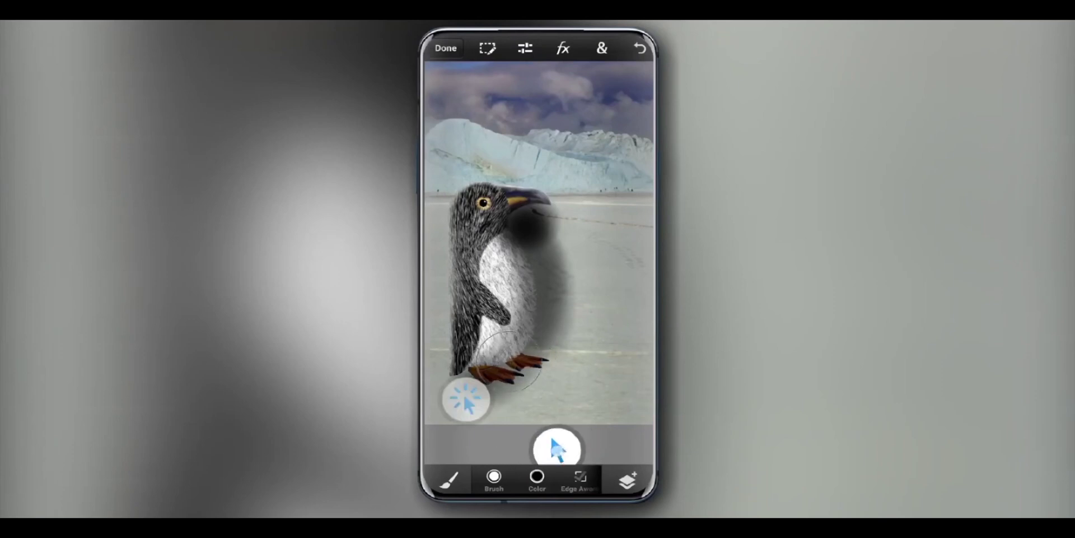
- Check the shadow in the Layers strip with the penguin hidden, then remove it
left_click(627, 480)
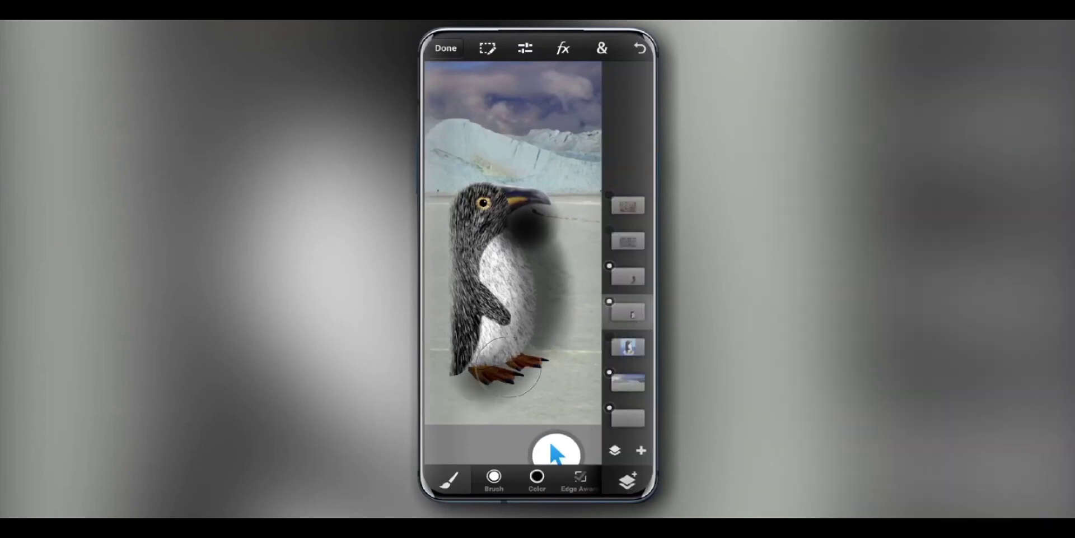
left_click(488, 48)
left_click(488, 49)
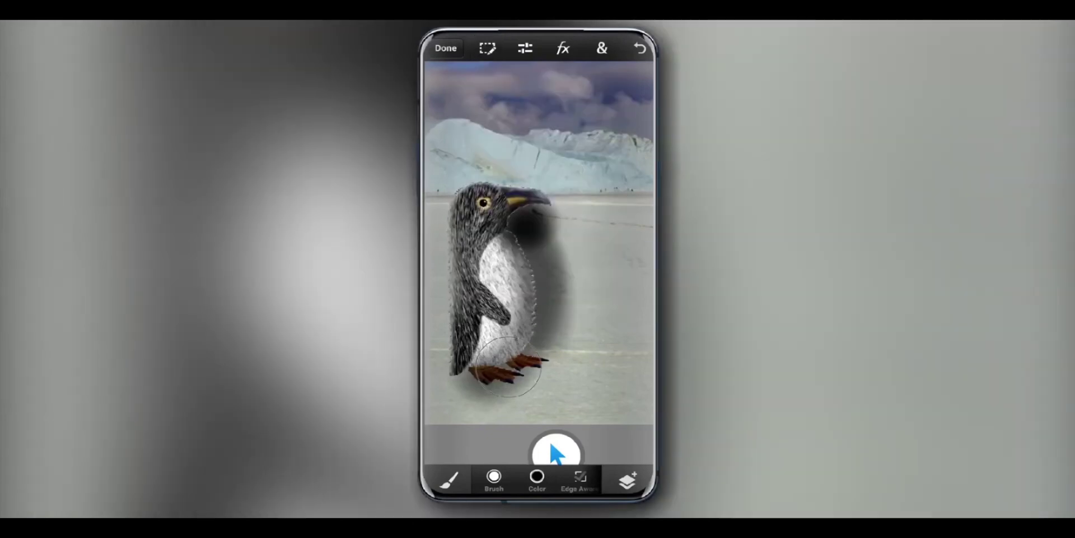
left_click(628, 481)
left_click(627, 311)
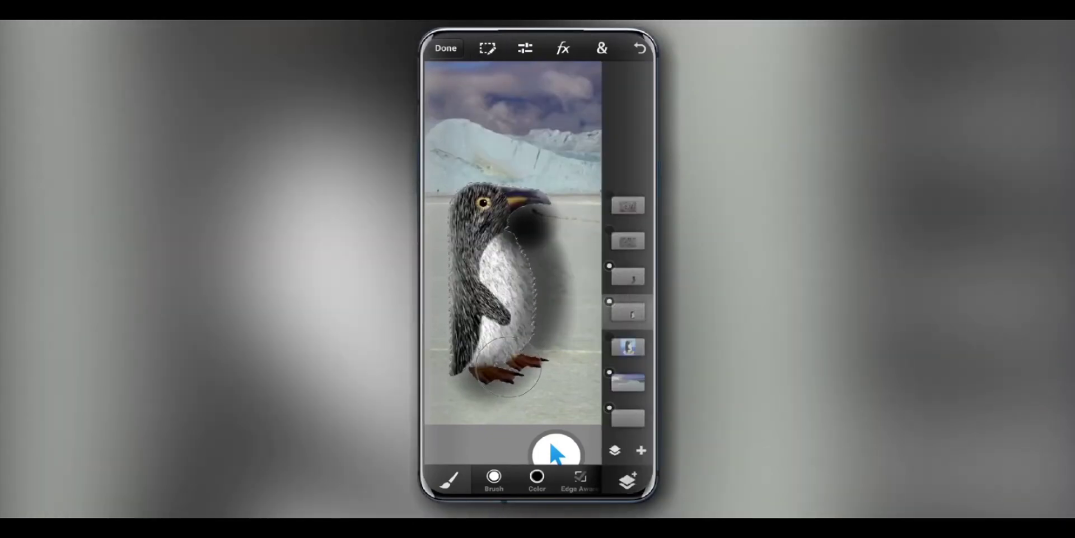
left_click(554, 452)
left_click_drag(448, 432, 469, 393)
- Set the brush to size 200 with 0% hardness
left_click(627, 480)
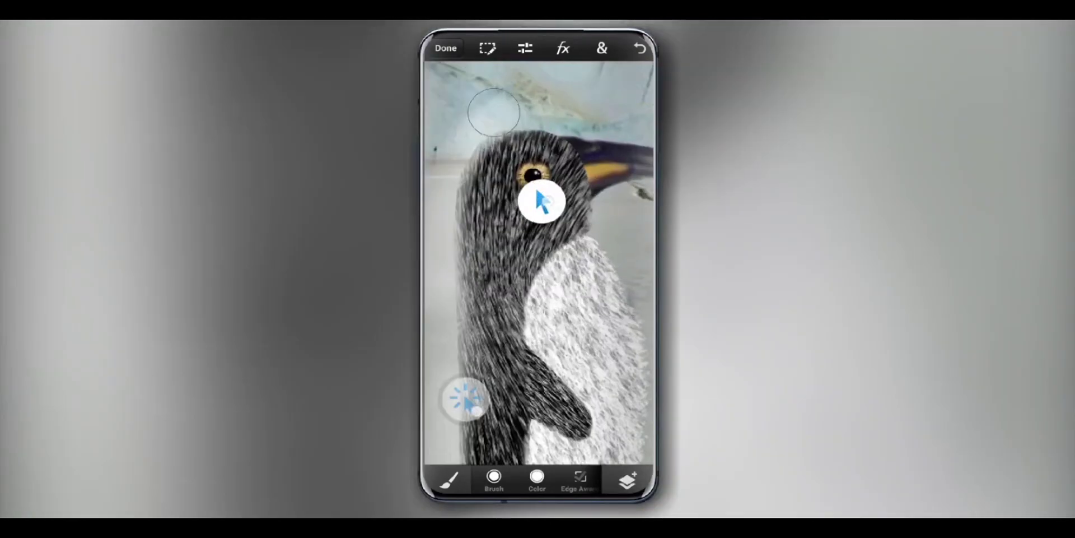
mouse_move(537, 196)
left_mouse_down()
mouse_move(550, 254)
mouse_move(525, 268)
left_mouse_up()
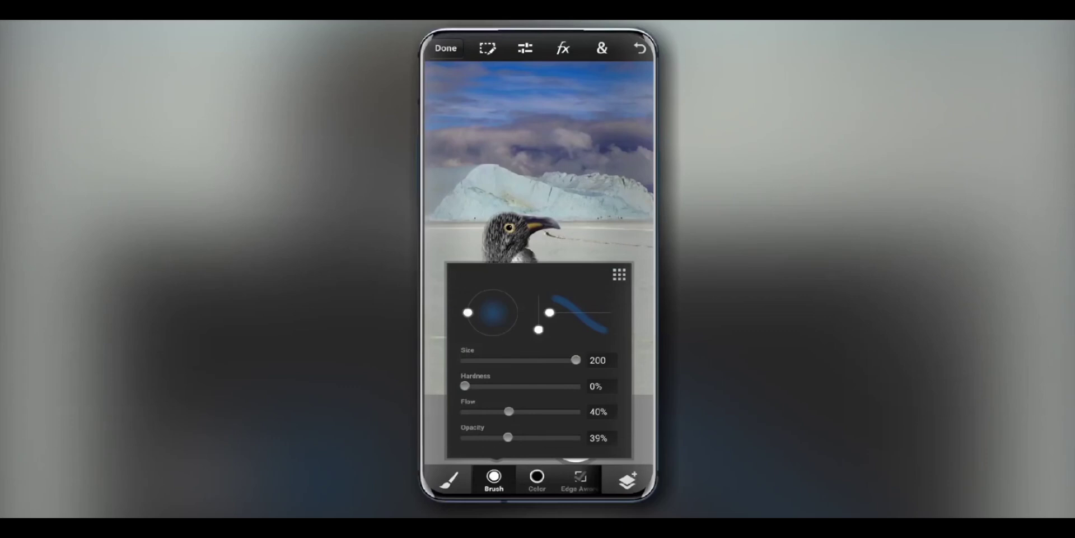
left_click(468, 315)
left_click(575, 439)
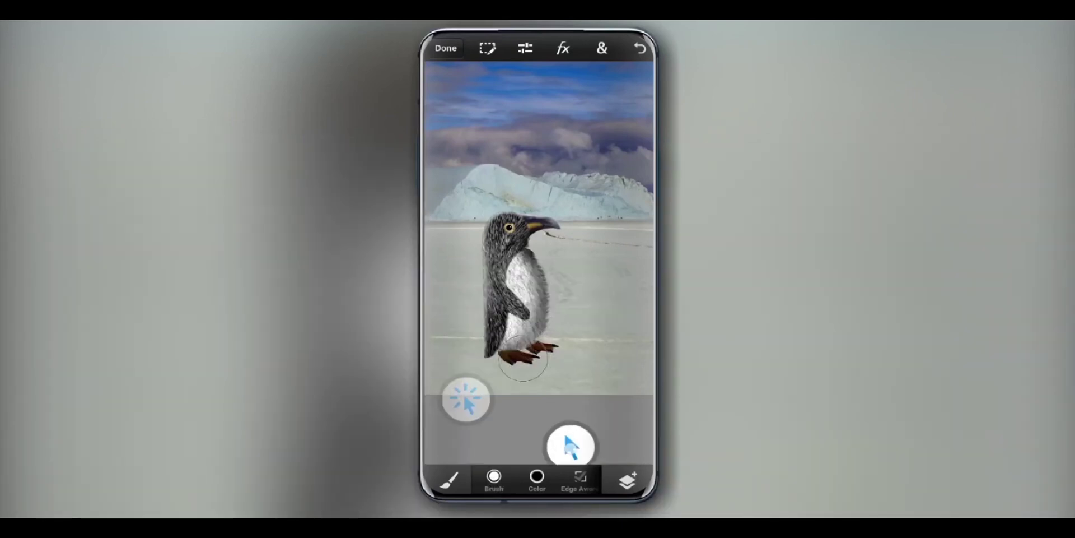
scroll(513, 354, "down", 3)
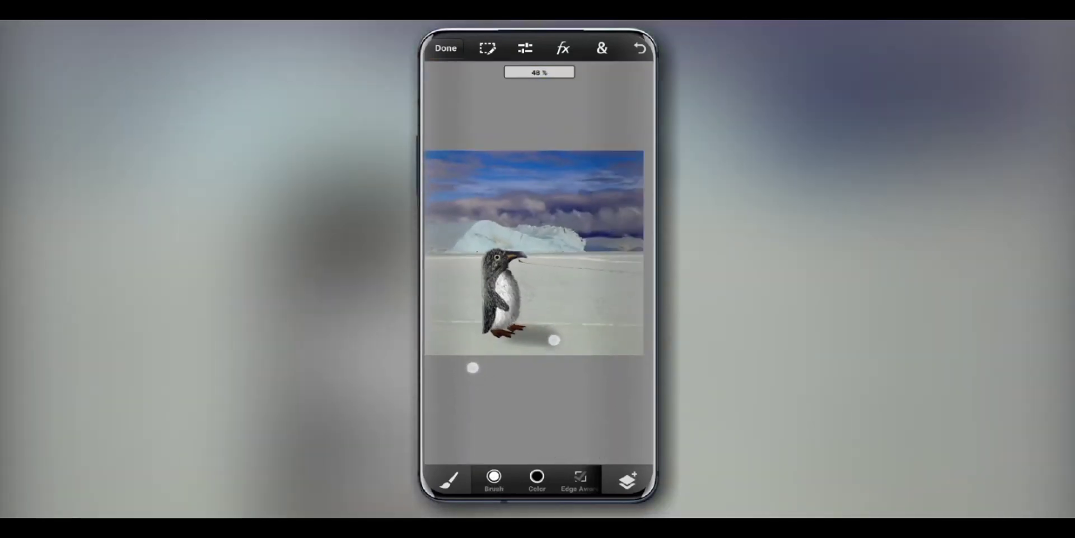
- Raise the brush opacity, lower flow to 9%, and paint a soft shadow right of the feet
left_click(494, 477)
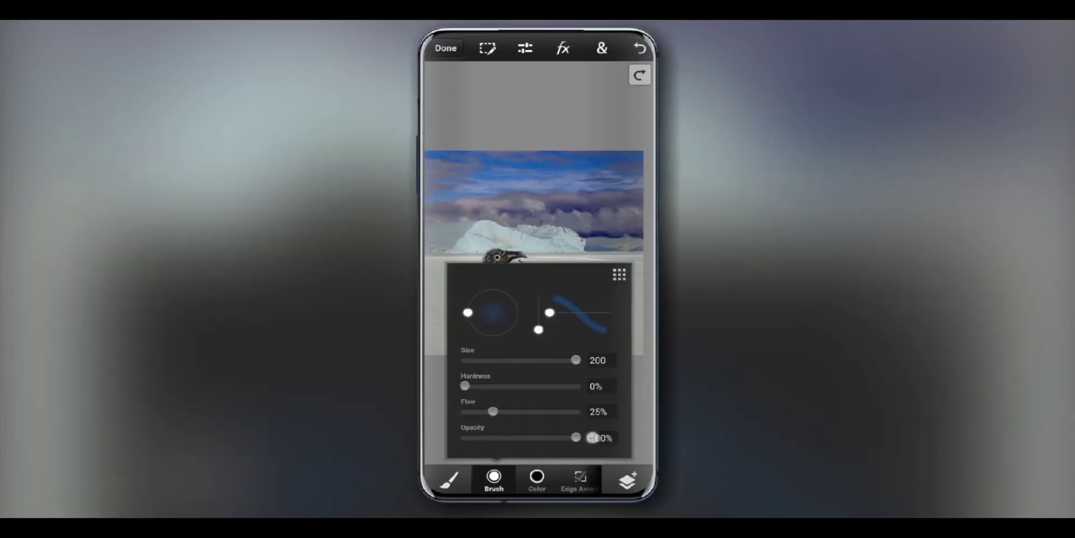
left_click_drag(557, 445, 592, 444)
left_click_drag(545, 413, 588, 427)
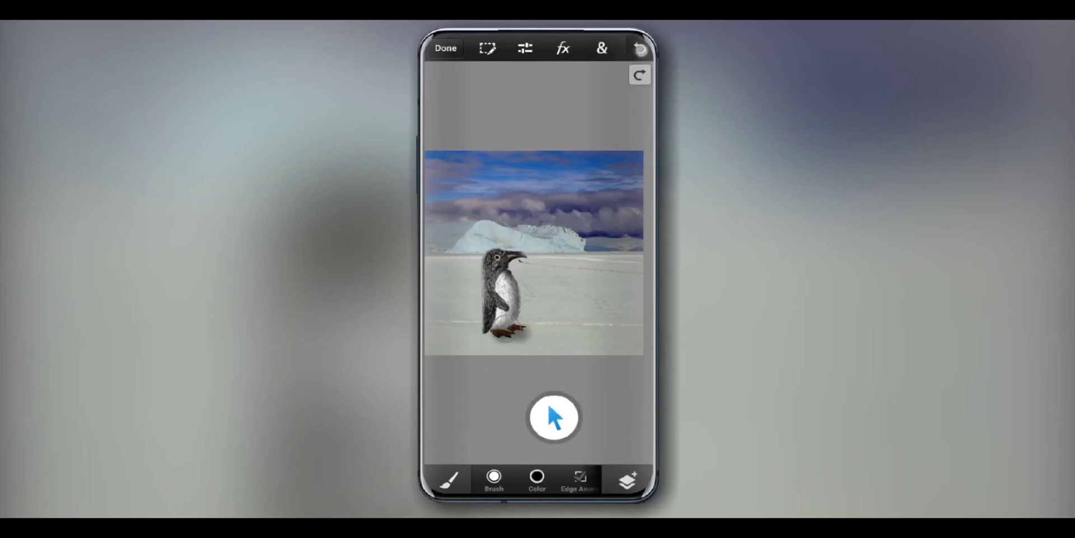
left_click(494, 477)
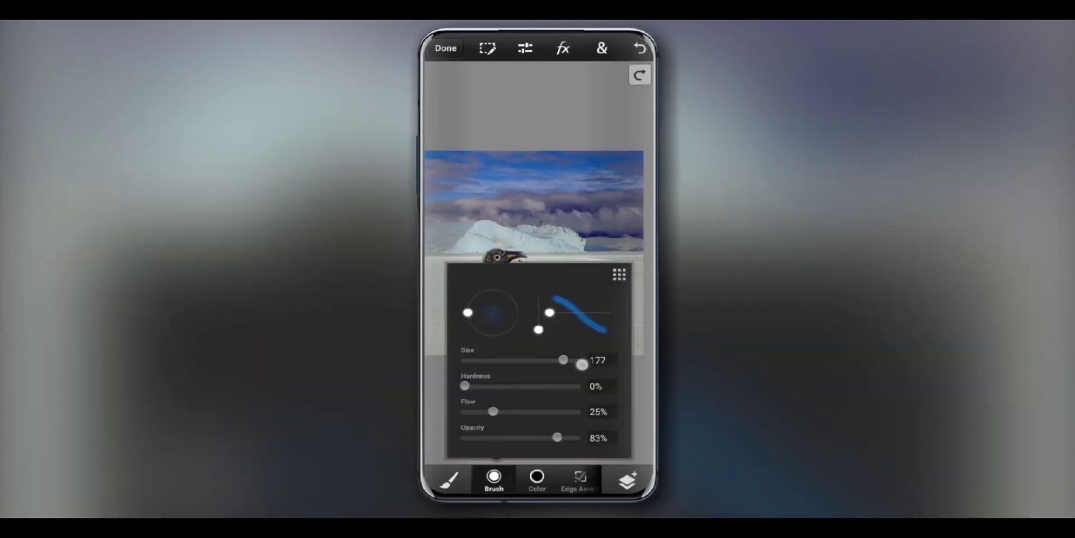
left_click_drag(471, 417, 467, 401)
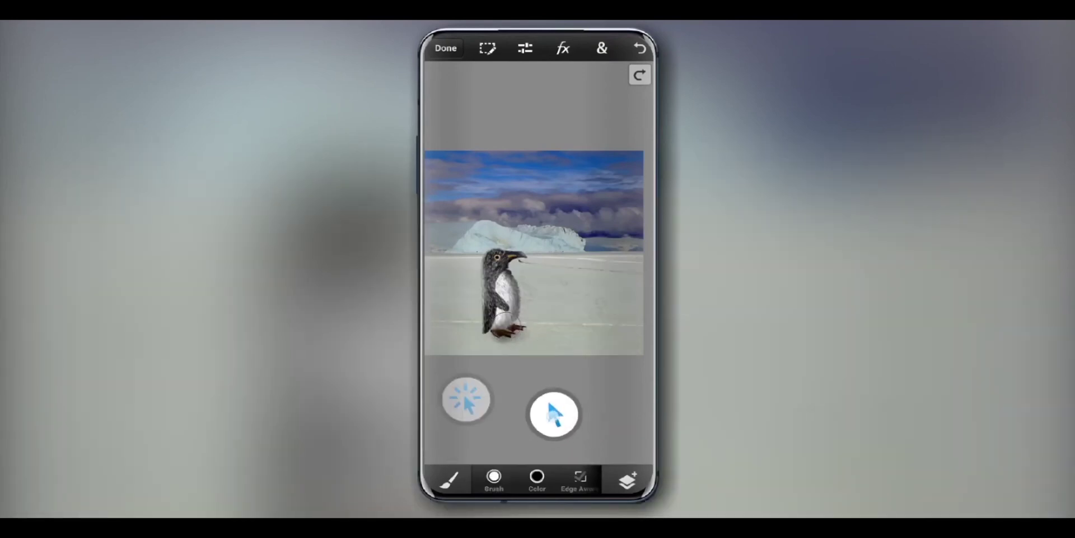
left_click(494, 477)
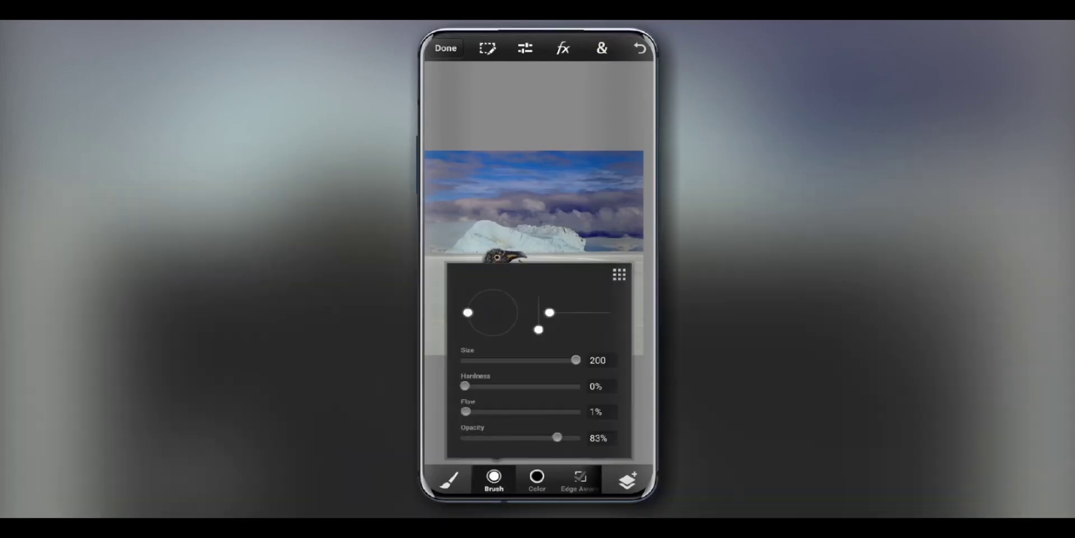
left_click(463, 398)
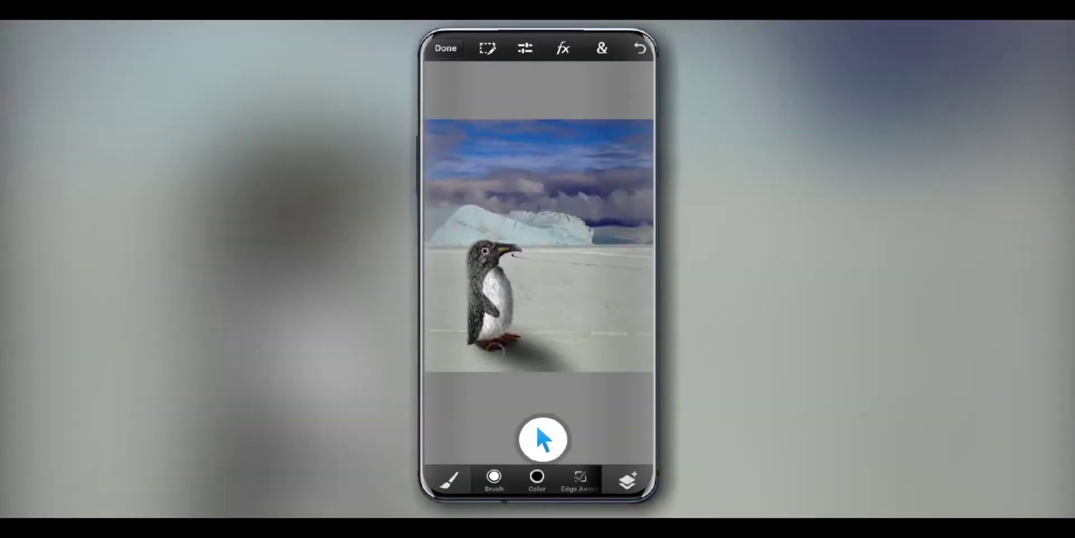
scroll(536, 346, "down", 5)
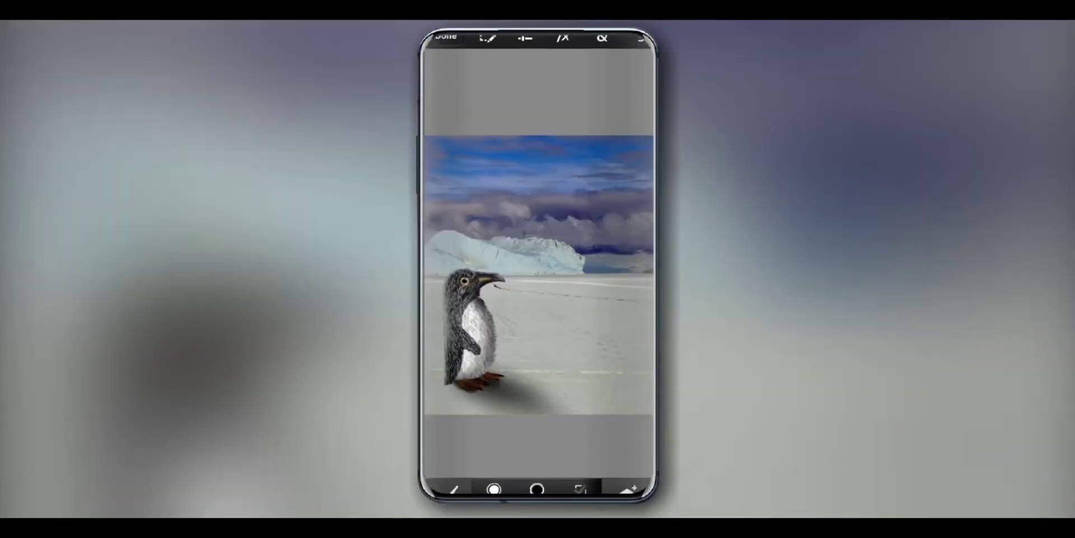
scroll(543, 412, "down", 5)
scroll(538, 415, "up", 2)
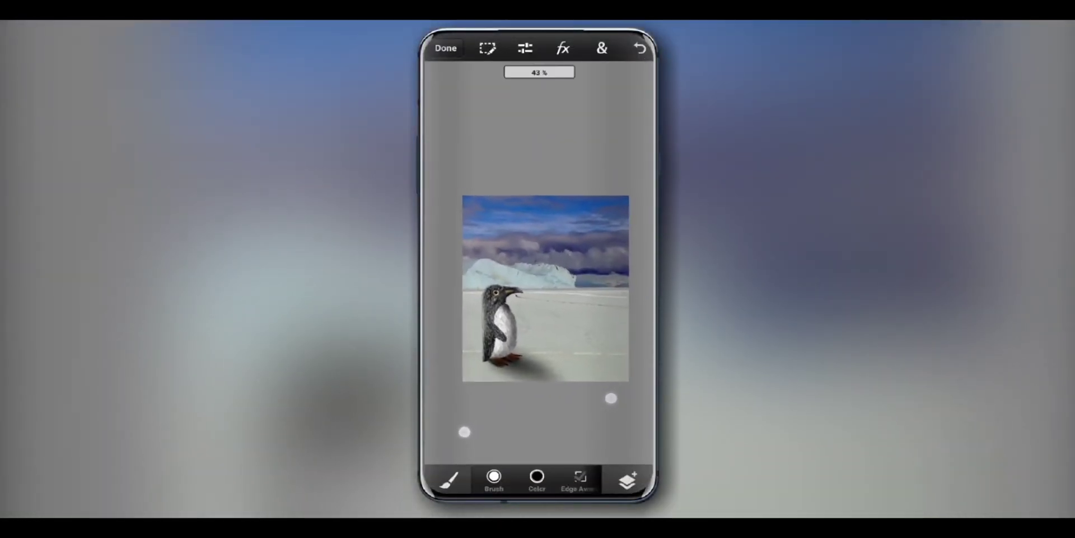
scroll(543, 414, "up", 2)
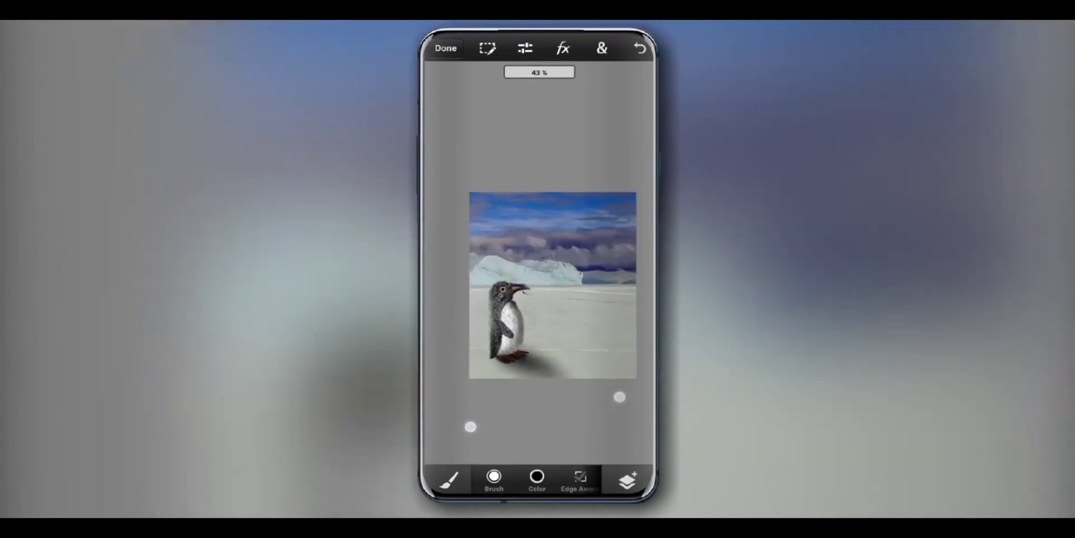
scroll(544, 414, "down", 1)
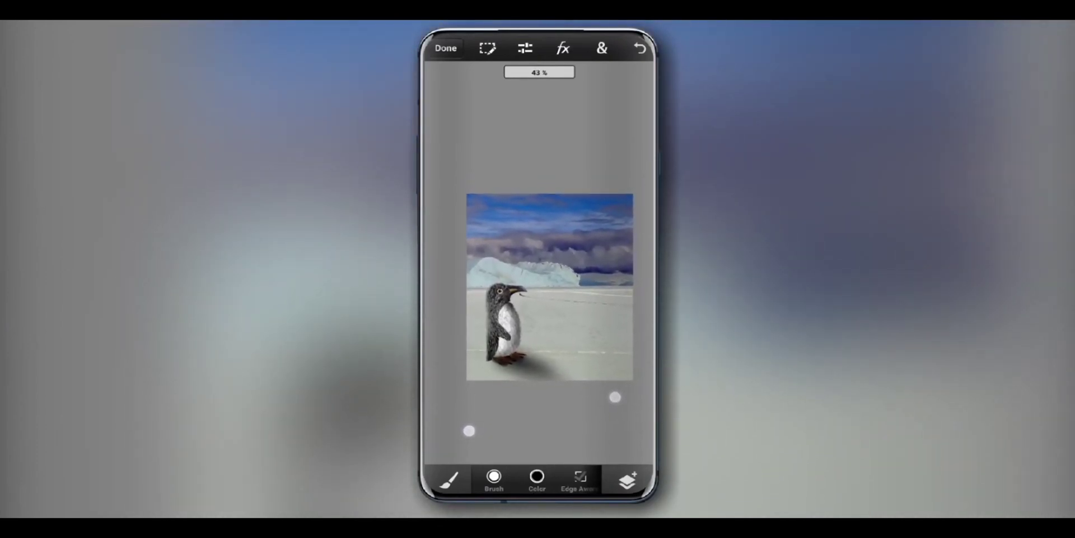
left_click(626, 480)
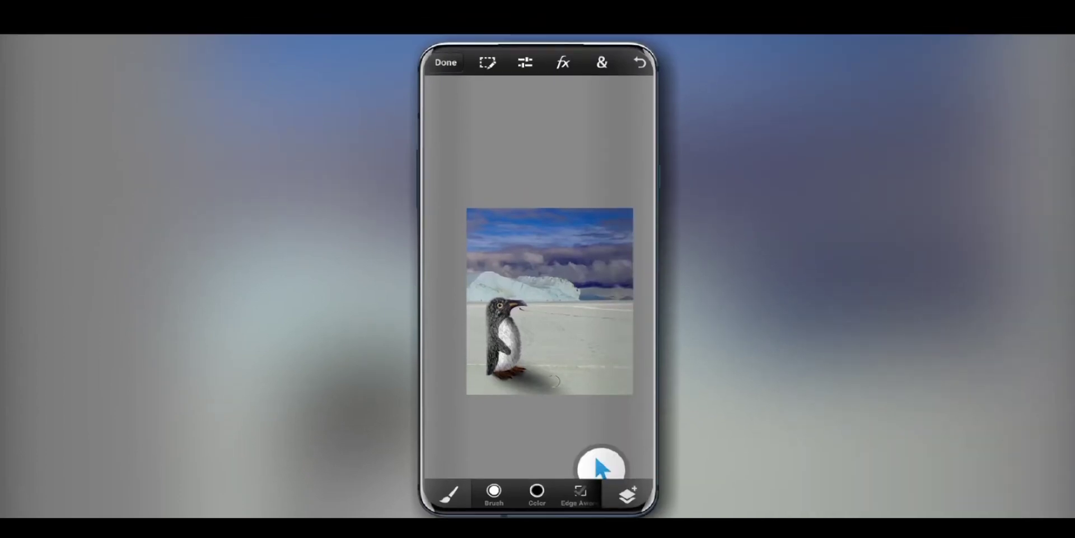
left_click(626, 480)
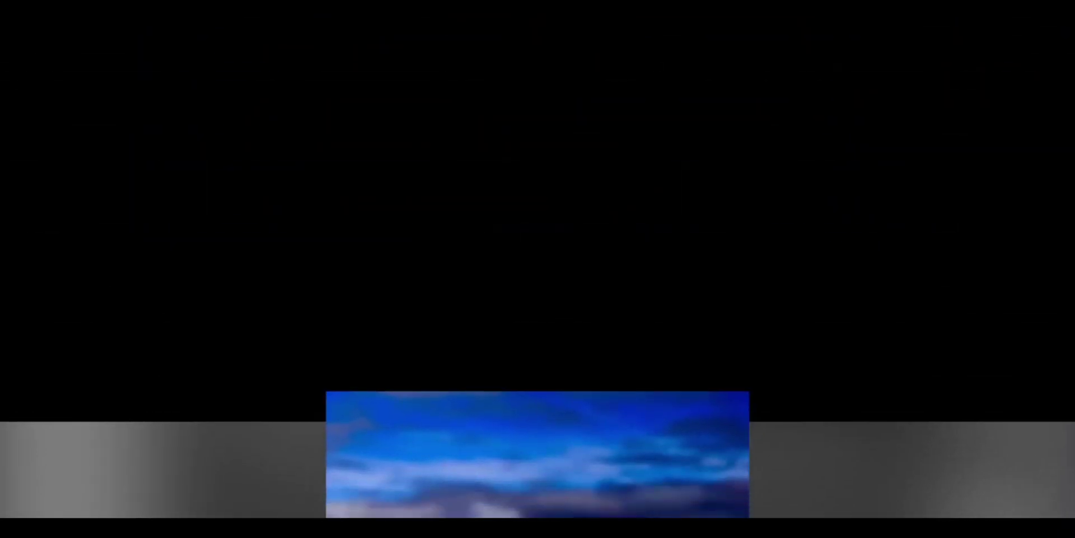